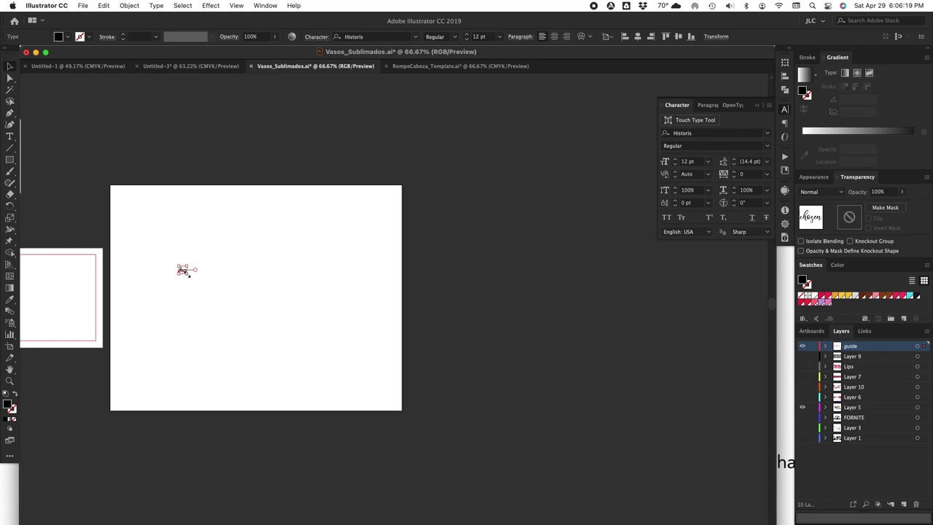
Enlarge the chosen lettering to nearly the artboard's full width and center it on the artboard both horizontally and vertically
drag(188, 275, 632, 475)
drag(179, 296, 125, 233)
click(637, 37)
click(678, 37)
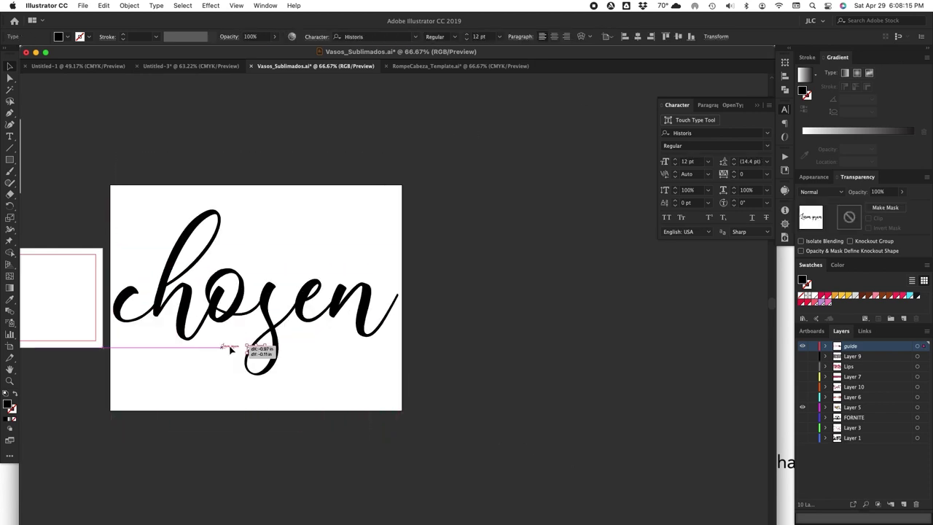
Add a separate text line reading 1 PETER 2:9 beneath the chosen lettering
click(222, 347)
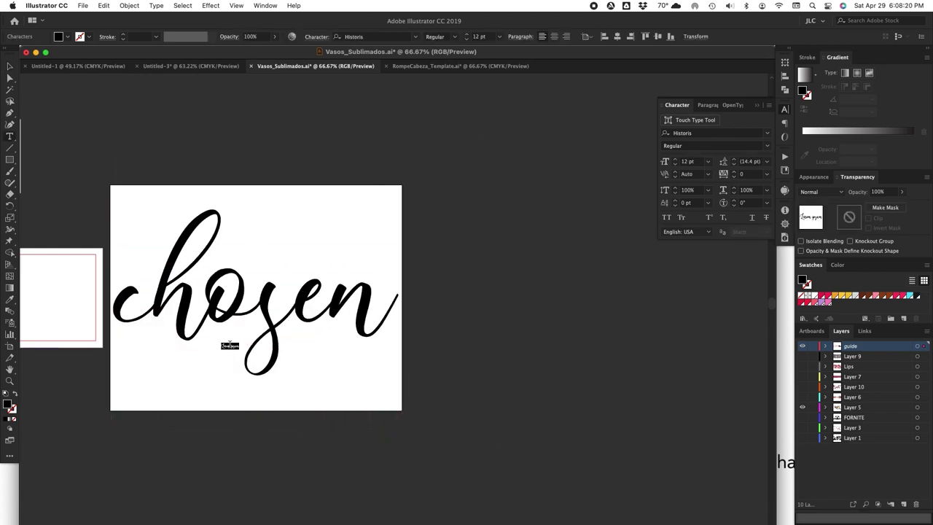
text(Cho)
key(BackSpace)
key(BackSpace)
key(BackSpace)
text(C)
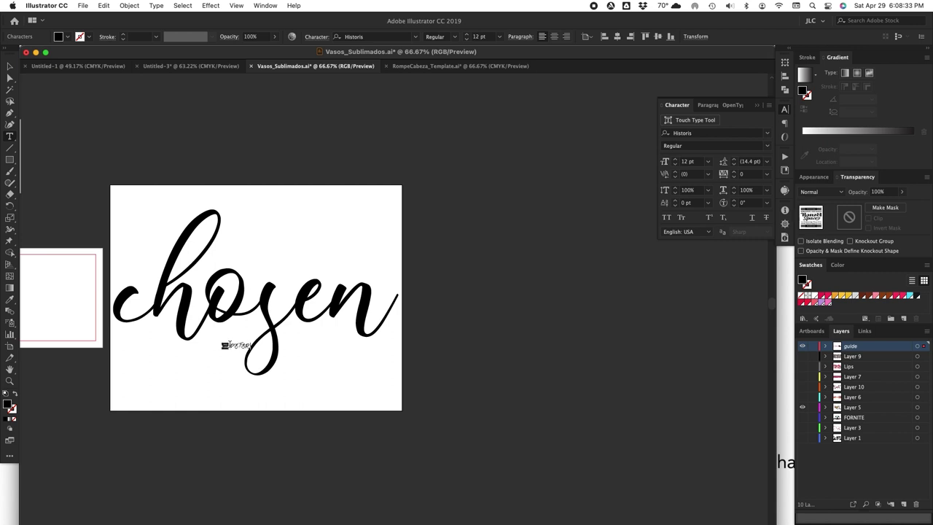
Set the 1 PETER 2:9 text's font to Myriad Variable Concept and resize it beneath the lettering
click(416, 37)
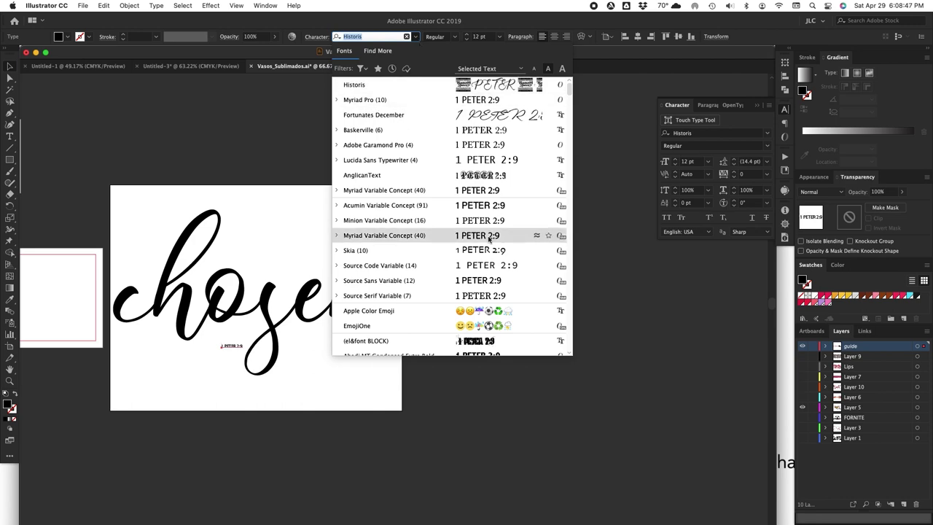
scroll(489, 240, down, 15)
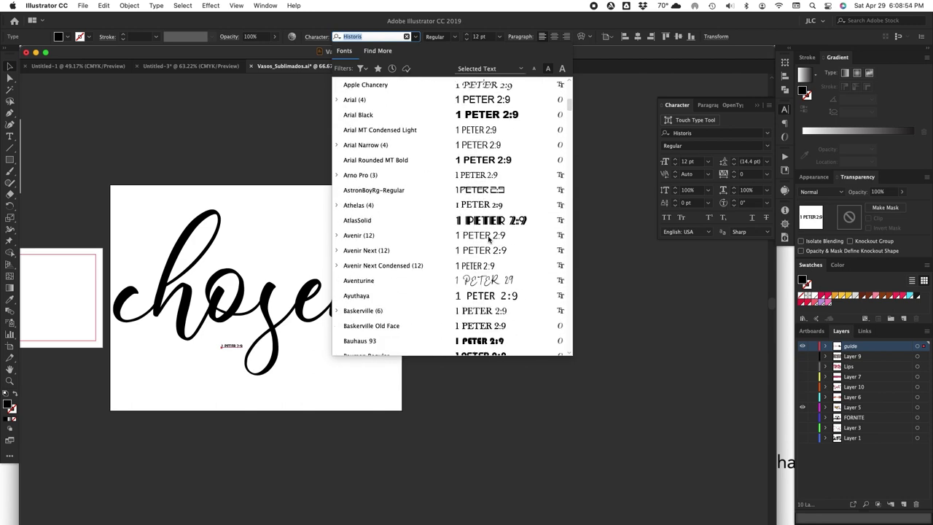
scroll(488, 241, down, 12)
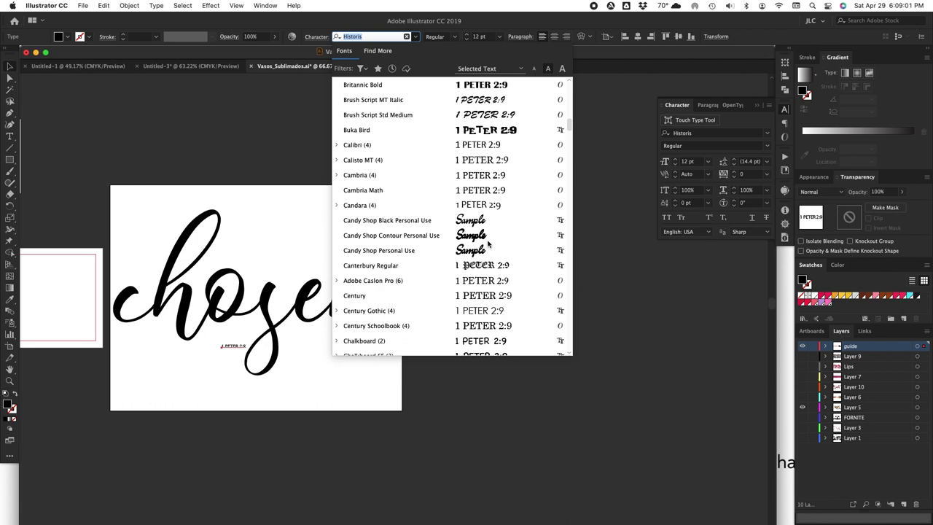
scroll(488, 244, down, 7)
scroll(486, 233, up, 20)
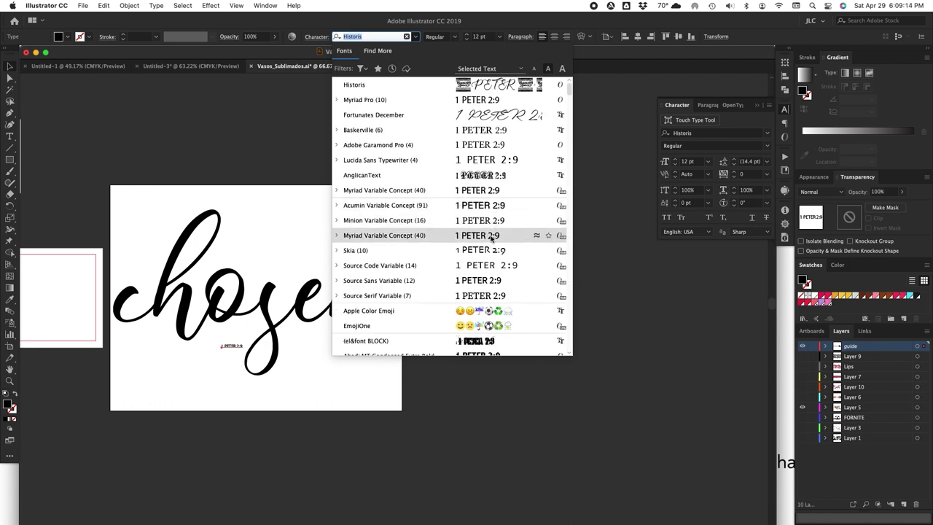
click(486, 236)
drag(701, 335, 677, 328)
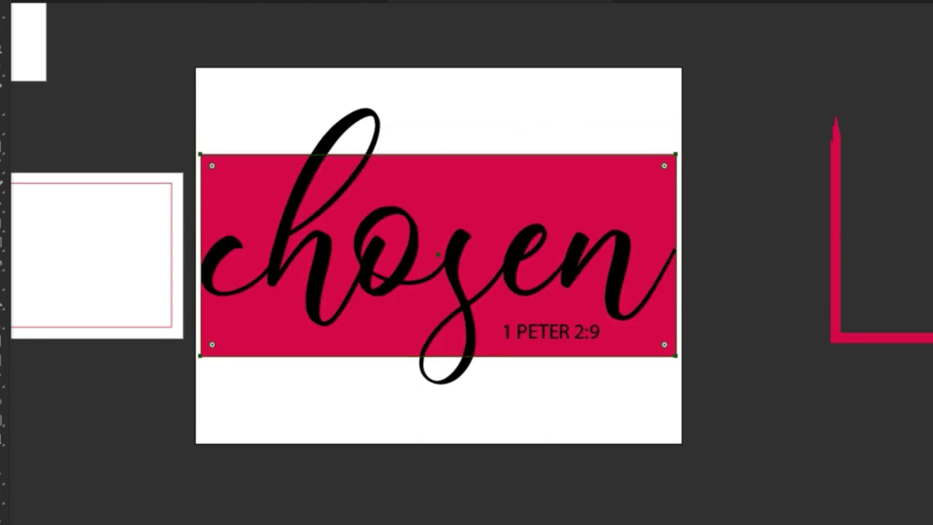
Shift the red rectangle up behind the chosen lettering and lower its upper edge to shorten it
drag(503, 195, 495, 169)
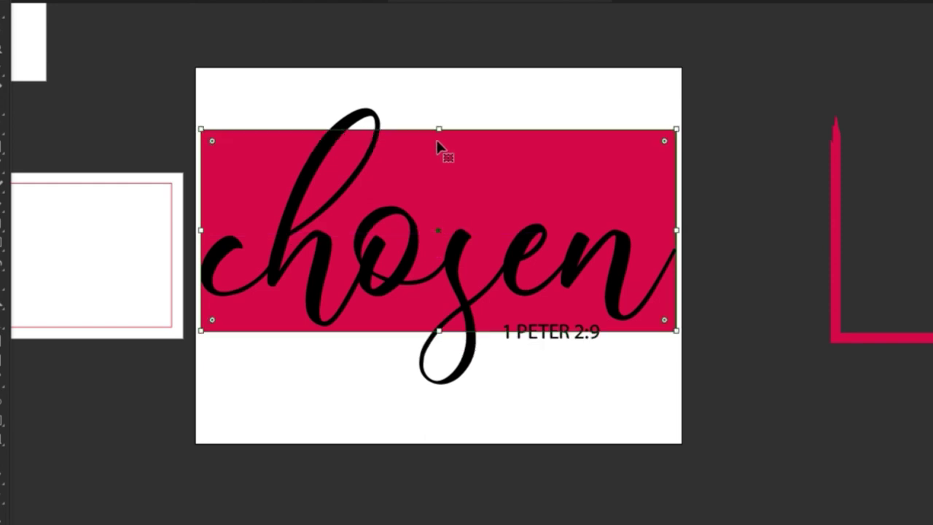
drag(438, 129, 438, 148)
click(443, 116)
Move the 1 PETER 2:9 text to the artboard's lower-right edge and make the red rectangle slightly taller from its center
drag(552, 340, 705, 403)
click(550, 325)
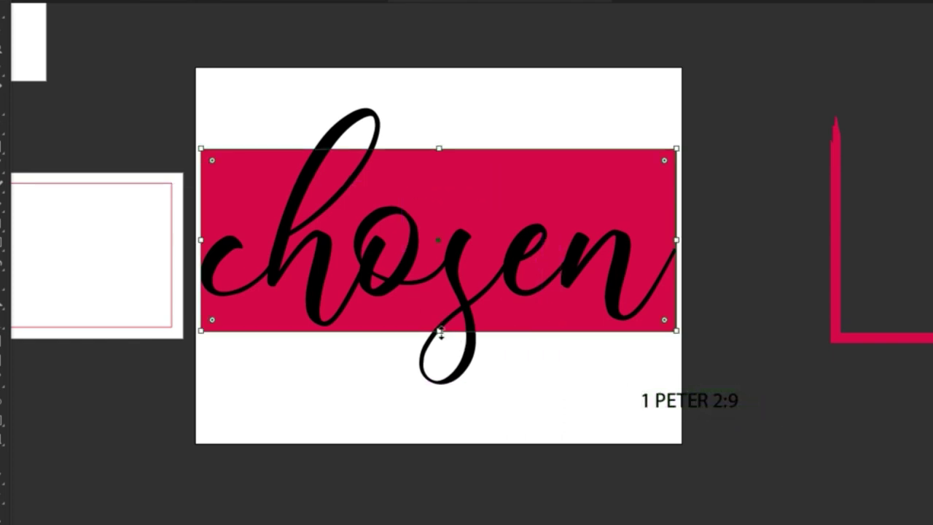
drag(438, 149, 436, 139)
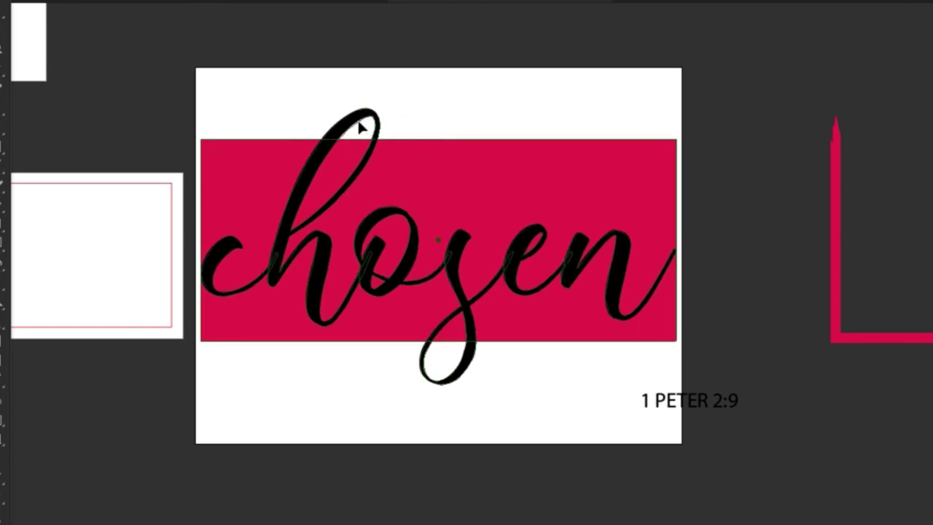
Align the red rectangle and the chosen lettering to each other's vertical center
click(364, 125)
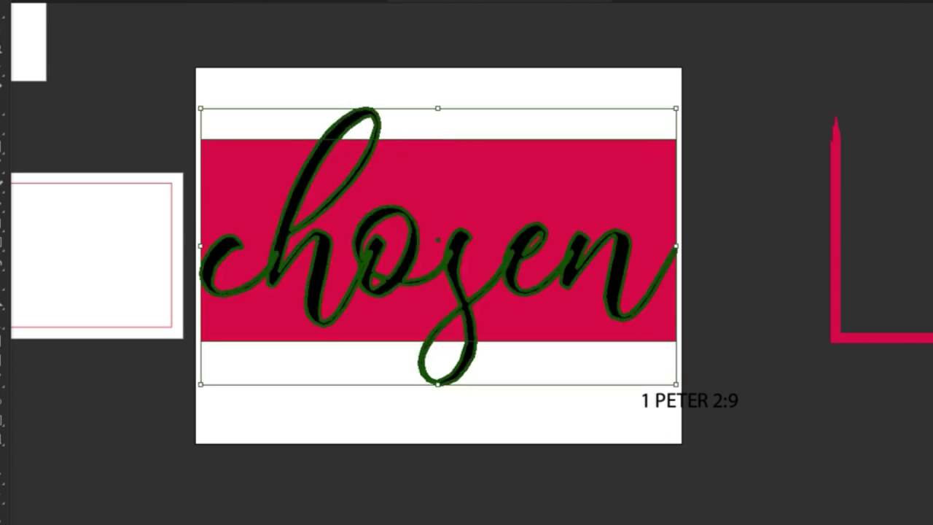
click(771, 2)
scroll(764, 52, left, 1)
click(756, 57)
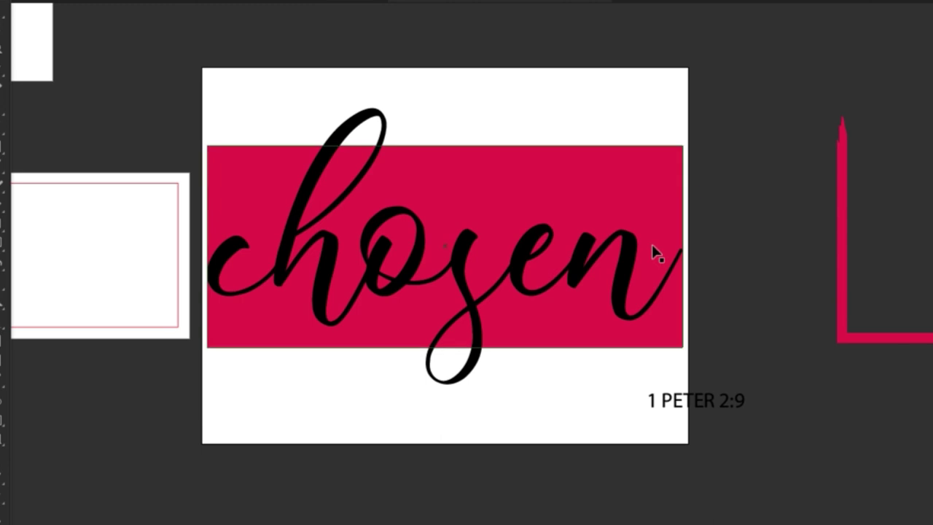
Scale the chosen lettering down slightly about its center so it fits within the red rectangle's width
click(535, 194)
click(612, 266)
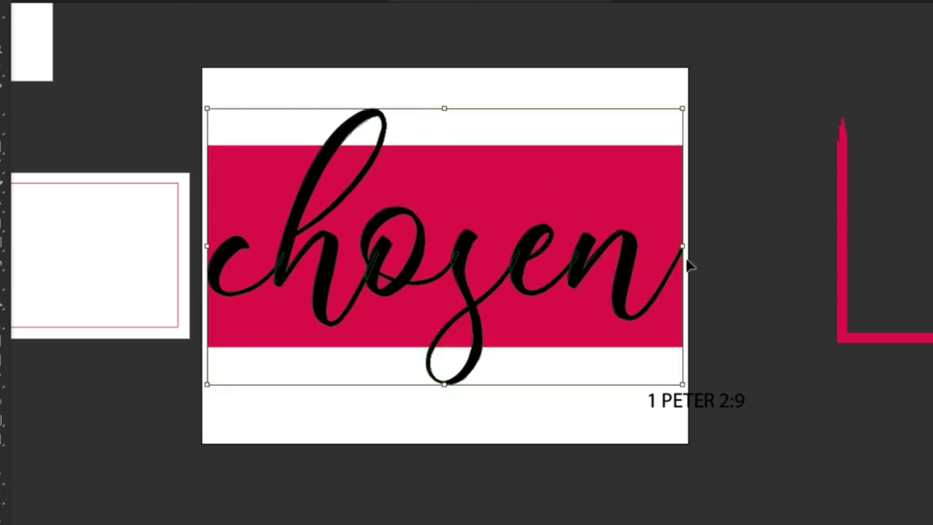
drag(682, 246, 670, 248)
drag(456, 86, 458, 221)
click(364, 131)
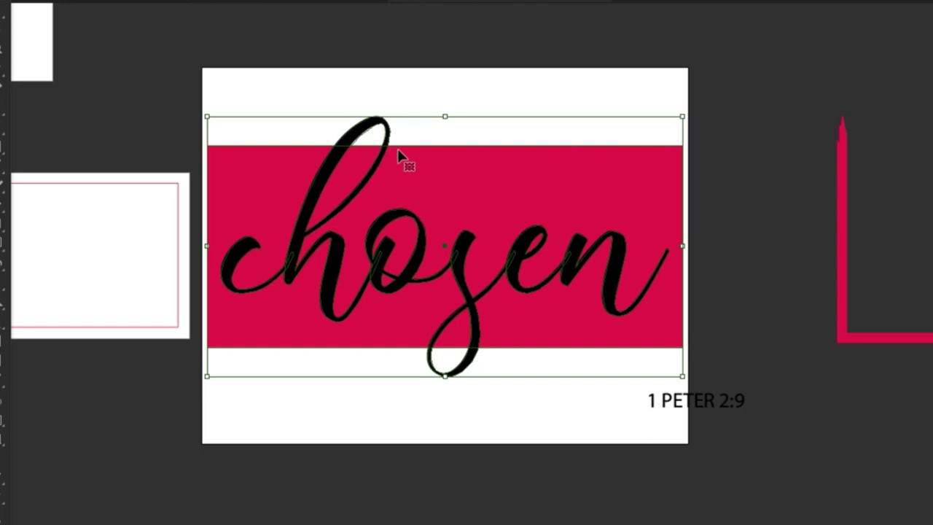
click(340, 114)
drag(344, 100, 429, 215)
click(384, 128)
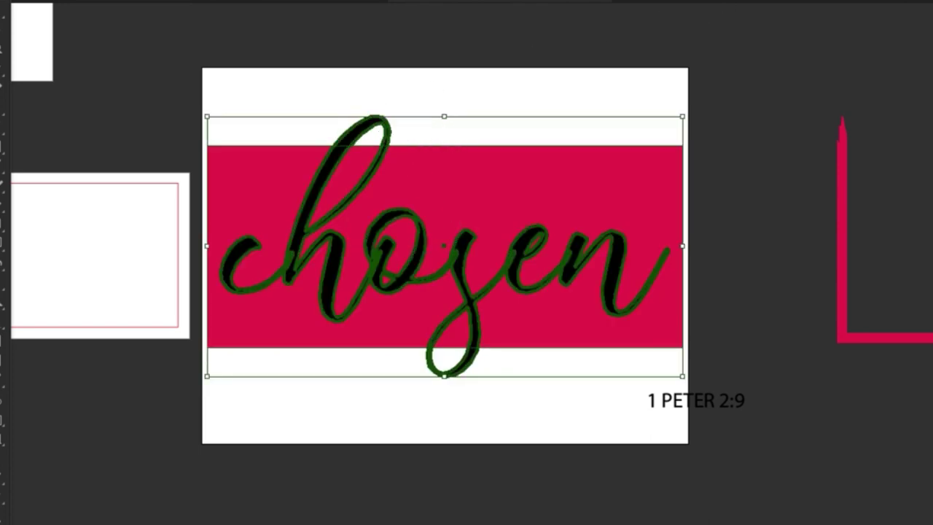
Paste a copy of the red rectangle directly in front of the original, in the same position
click(622, 186)
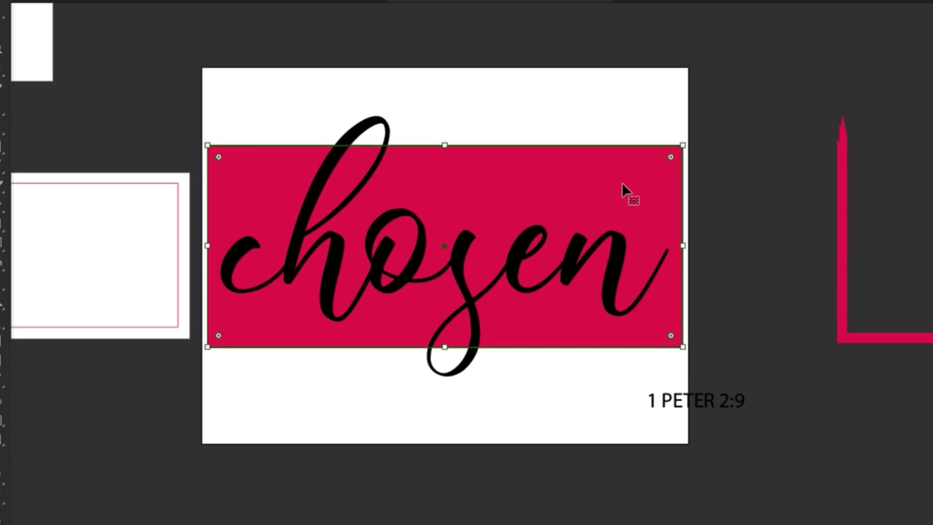
key(a)
key(ctrl+v)
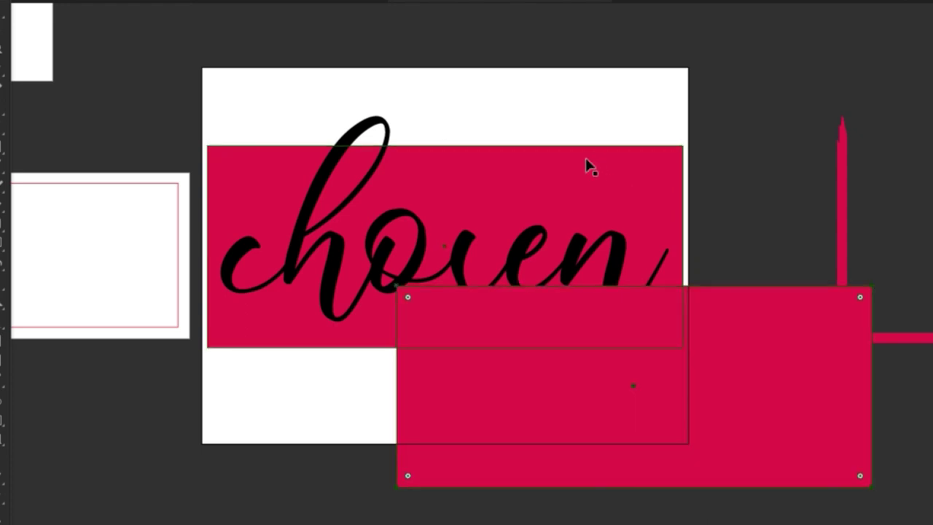
key(ctrl+z)
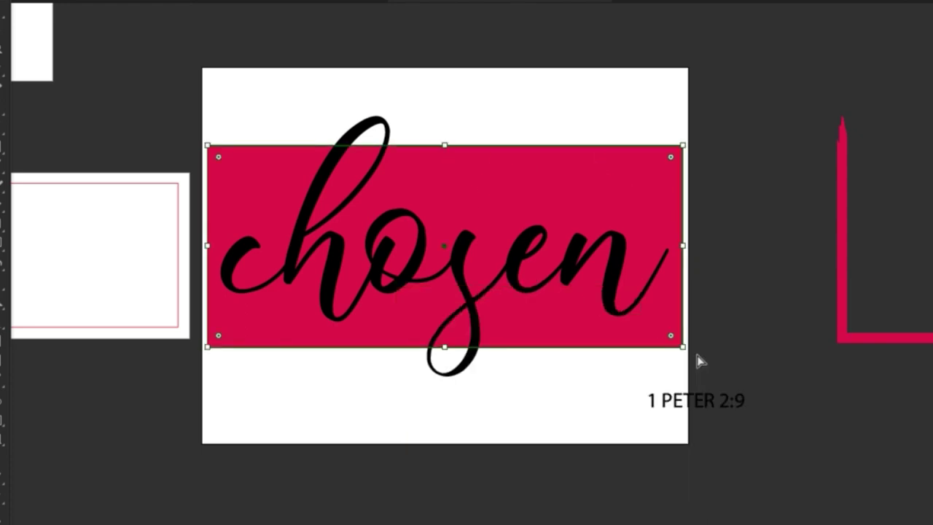
key(ctrl+c)
key(ctrl+f)
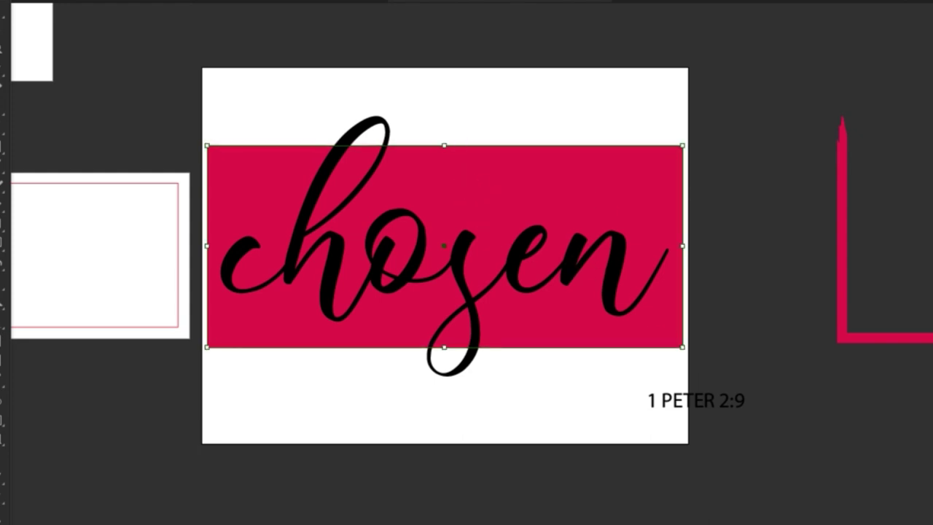
Set the red rectangle's size to 10.75 in wide by 4.5 in high
click(614, 183)
click(634, 166)
click(634, 168)
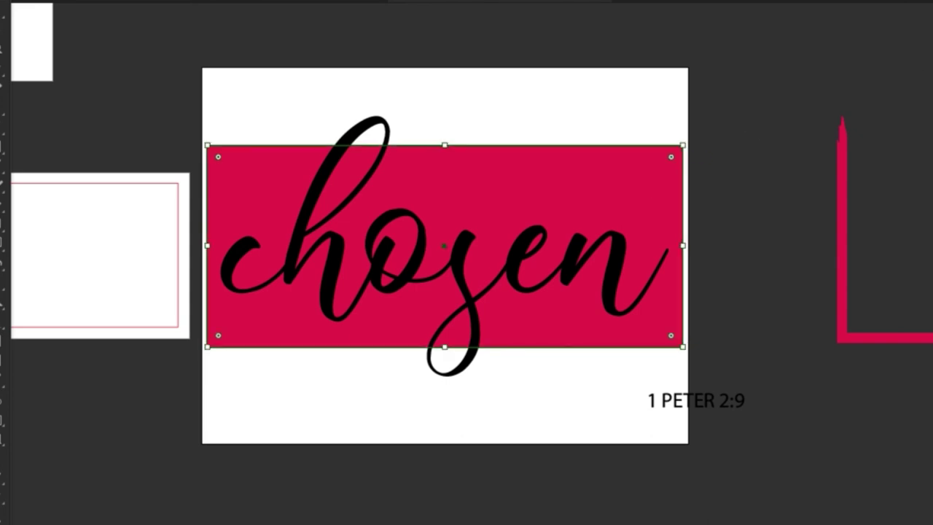
key(Return)
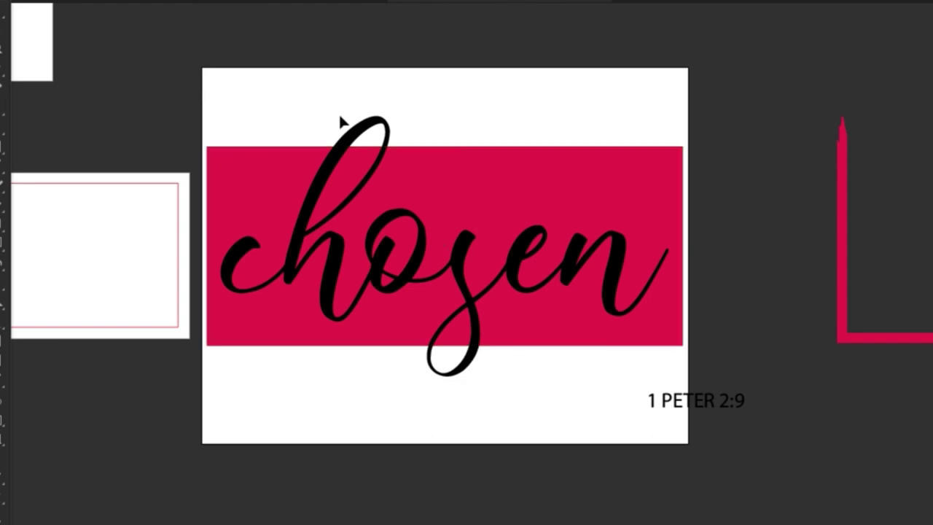
Resize the front rectangle to 10.5 in by 4.25 in and fill it with white
click(386, 146)
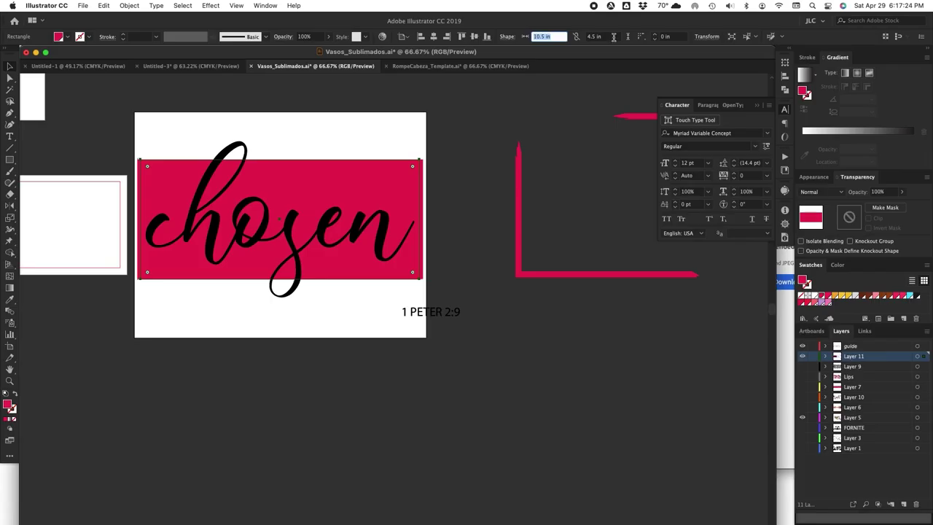
key(Tab)
click(814, 295)
click(563, 382)
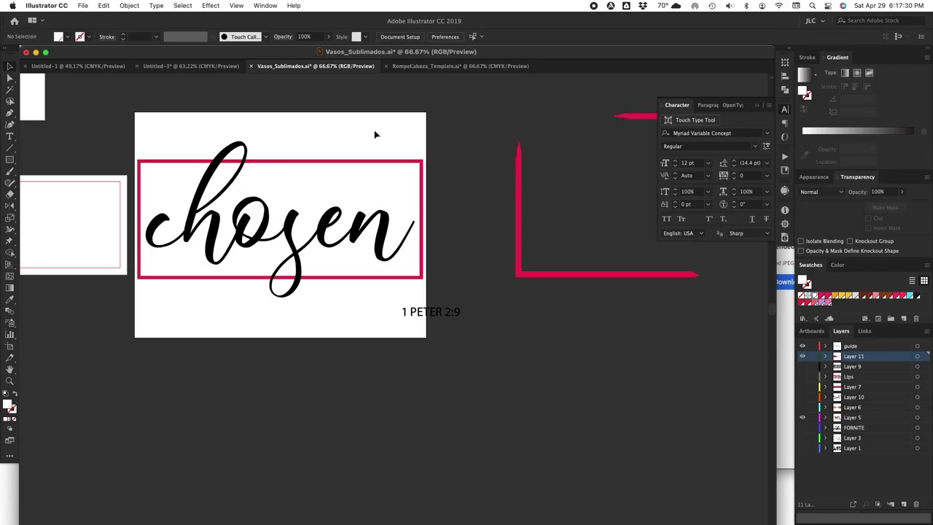
click(397, 175)
drag(372, 142, 473, 140)
click(785, 89)
click(686, 84)
click(416, 179)
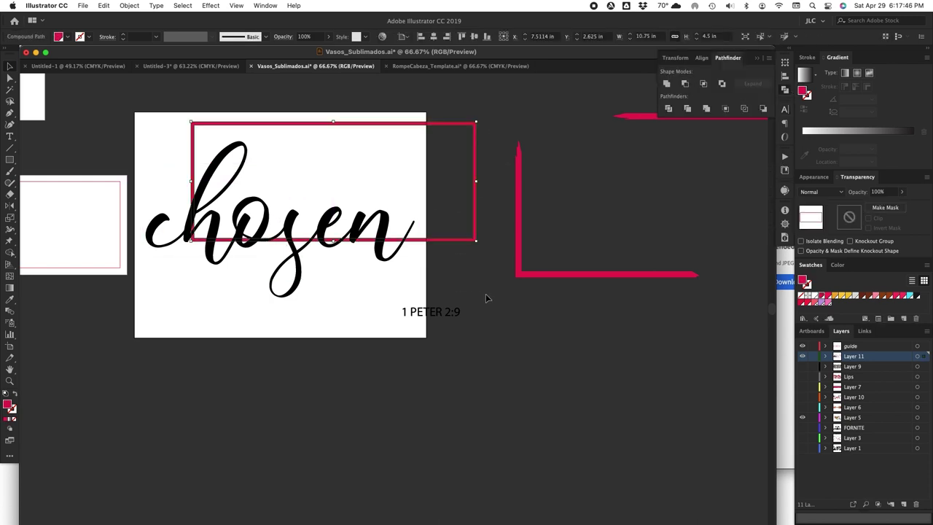
key(super+z)
click(487, 295)
click(203, 191)
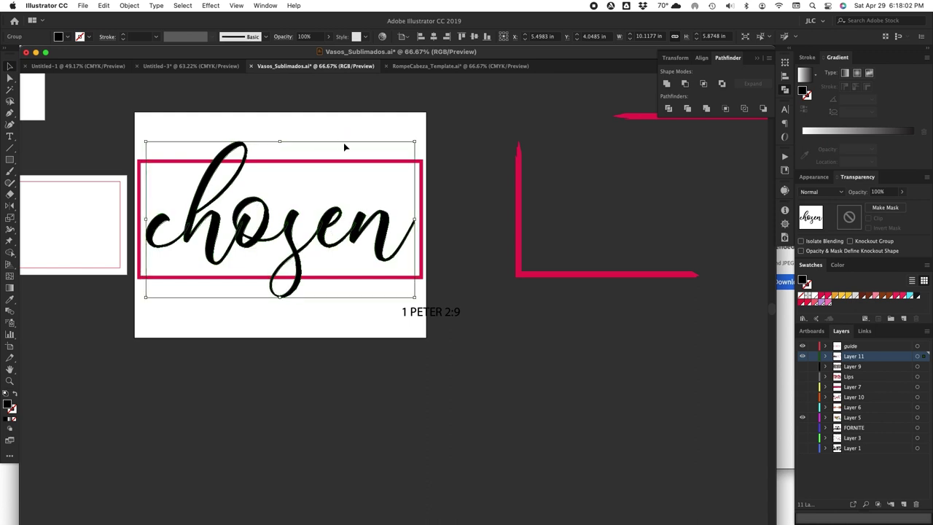
click(530, 122)
key(super+z)
click(433, 173)
key(super+z)
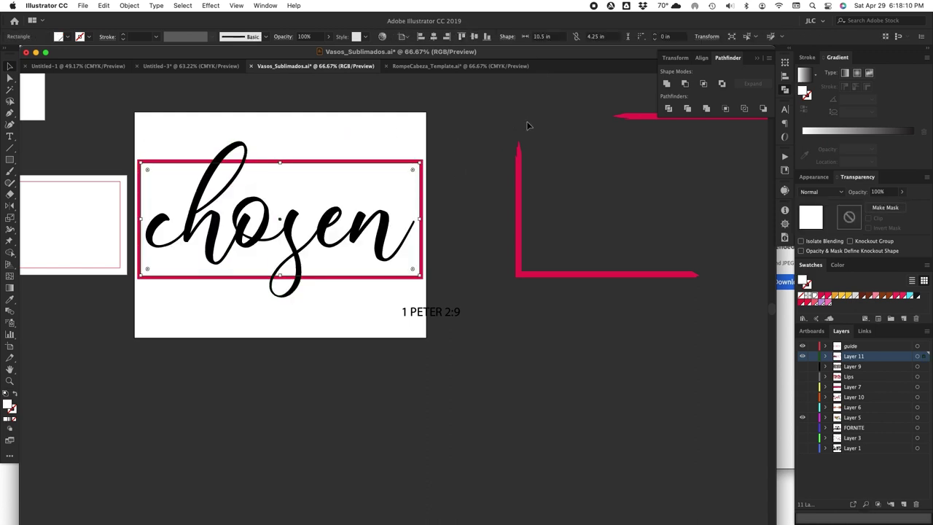
Increase the white rectangle's width and height to thin the red border, and combine both rectangles into a compound path
click(548, 36)
key(Up)
click(602, 37)
key(Up)
drag(333, 138, 346, 183)
key(super+8)
Create an offset path around the chosen lettering and fill the offset shape behind it with white
click(242, 147)
click(129, 6)
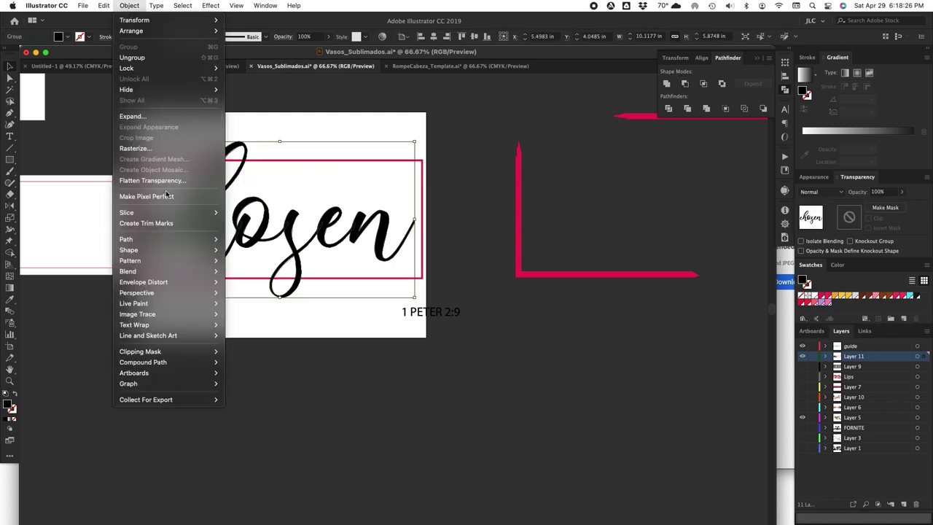
mouse_move(167, 239)
click(270, 276)
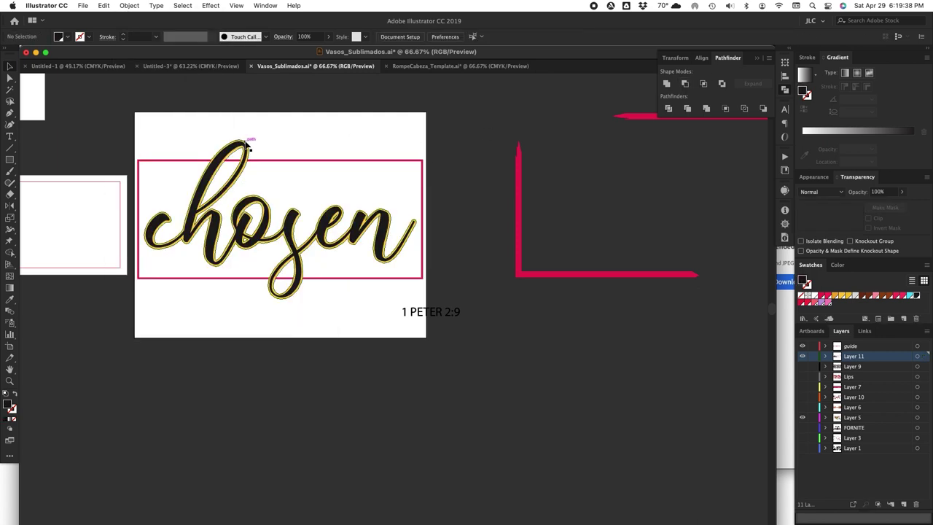
click(248, 144)
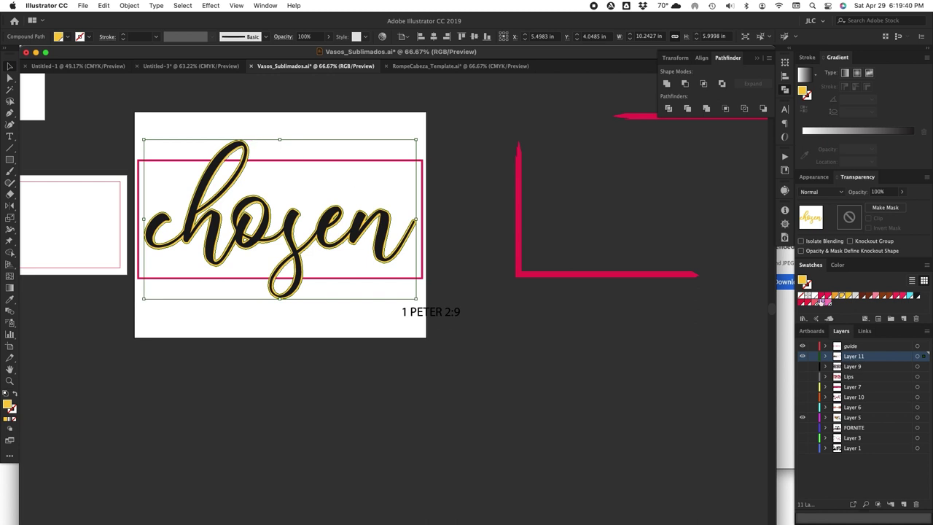
click(562, 360)
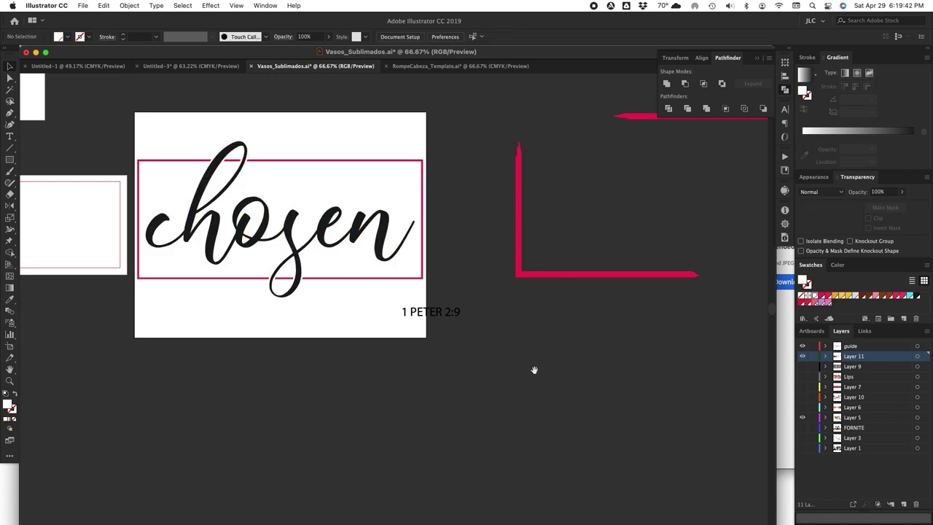
Subtract the white offset shape from the red frame with Minus Front, cutting gaps where the lettering crosses the border
drag(100, 142, 531, 371)
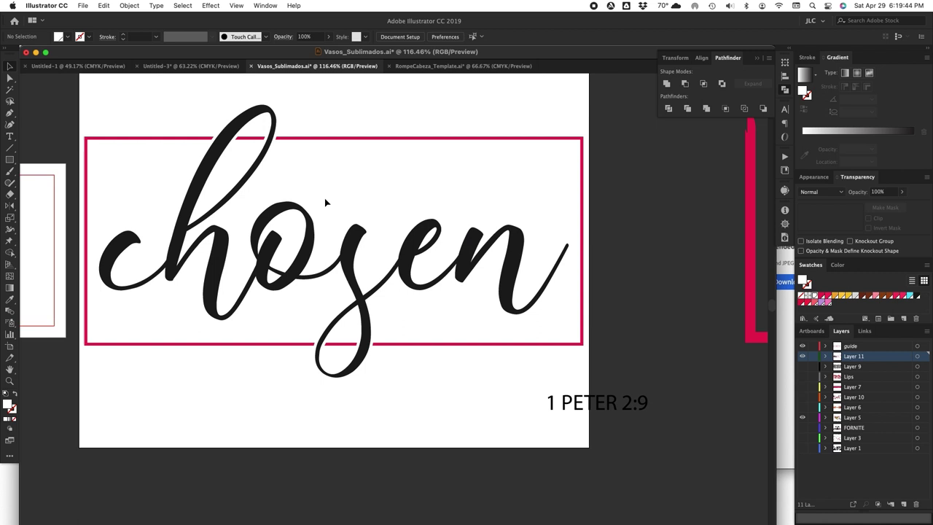
click(234, 148)
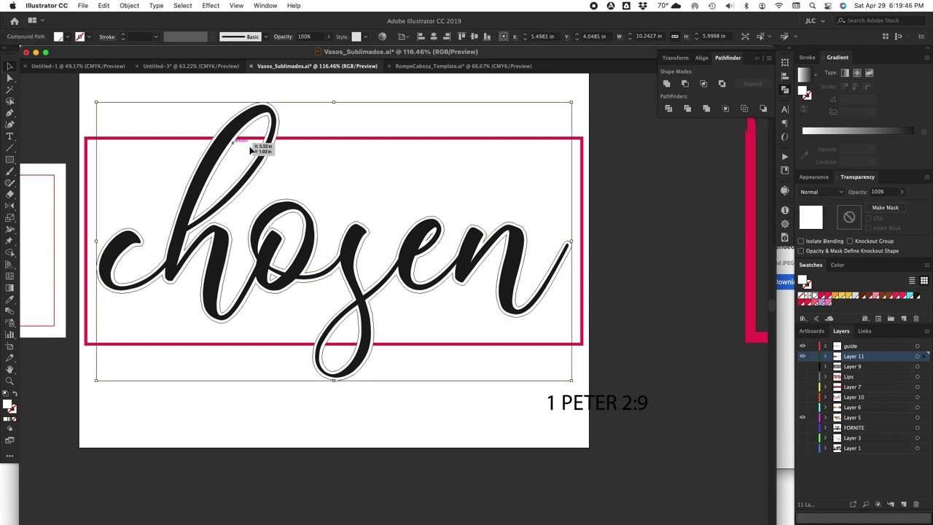
shift+click(349, 139)
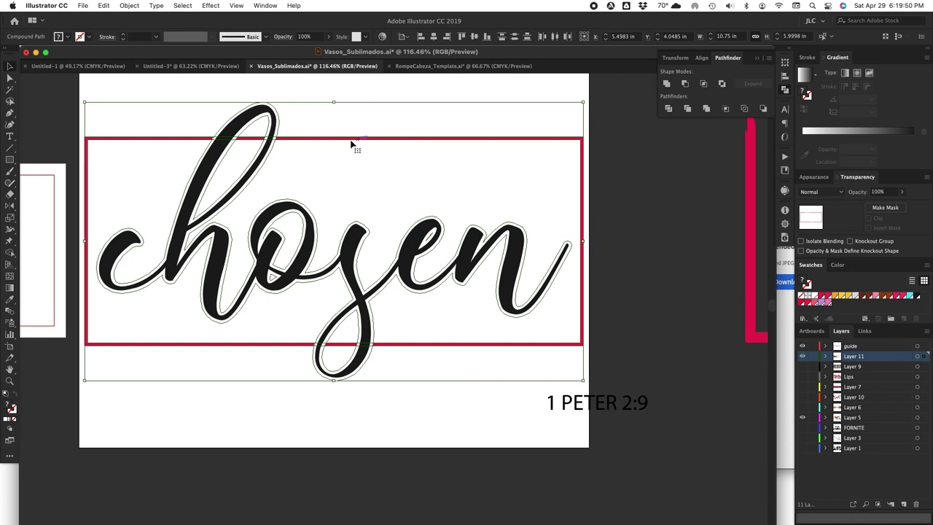
click(685, 85)
click(434, 355)
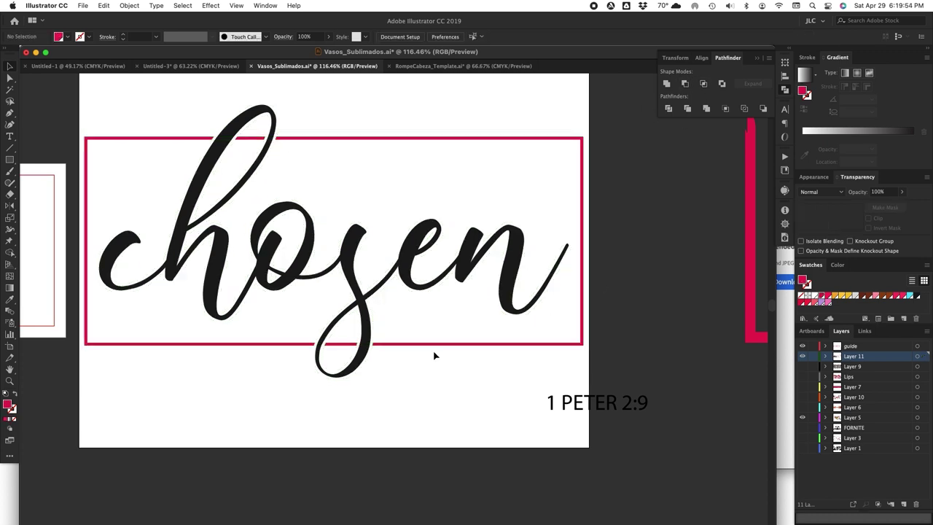
Recolor the red rectangular frame with the black swatch to match the lettering
drag(345, 349, 336, 379)
key(super+z)
click(427, 388)
click(447, 344)
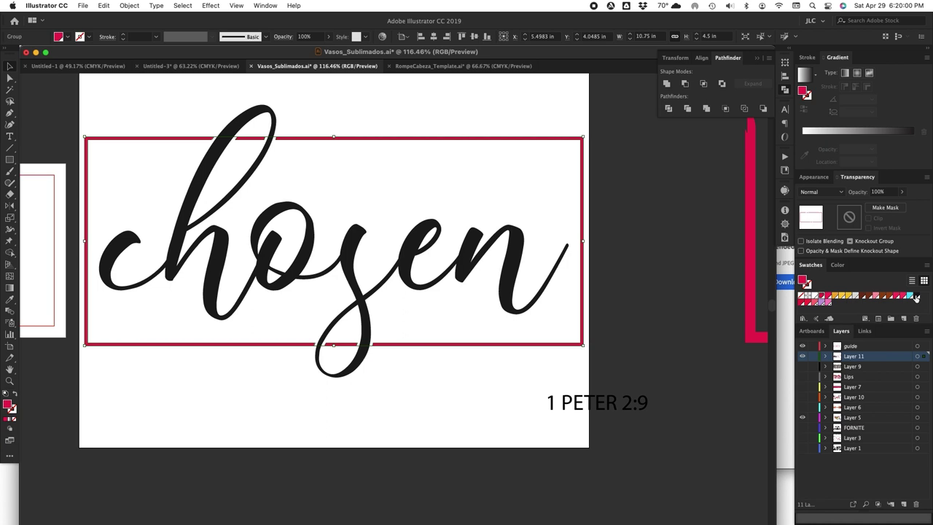
click(916, 296)
click(389, 446)
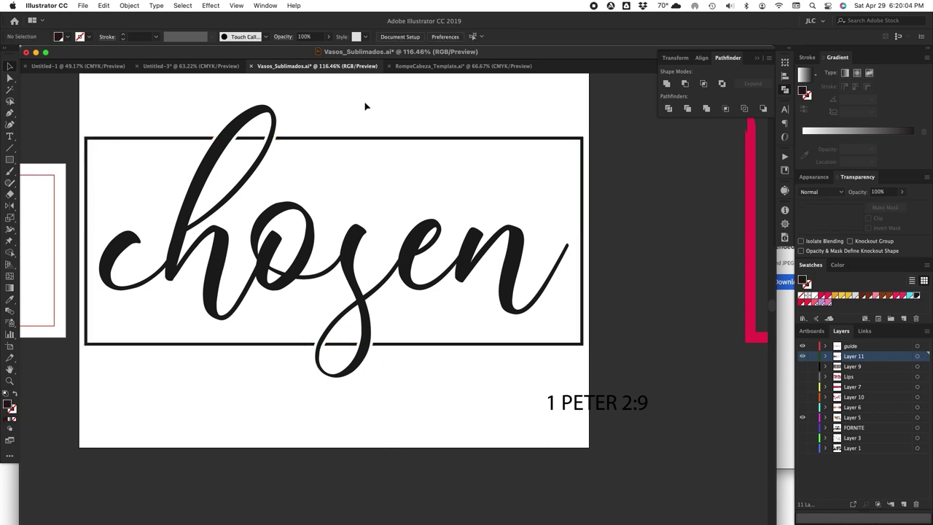
Move the 1 PETER 2:9 text inside the frame, just above its lower edge and beside the descending loop of the s
drag(590, 408, 430, 331)
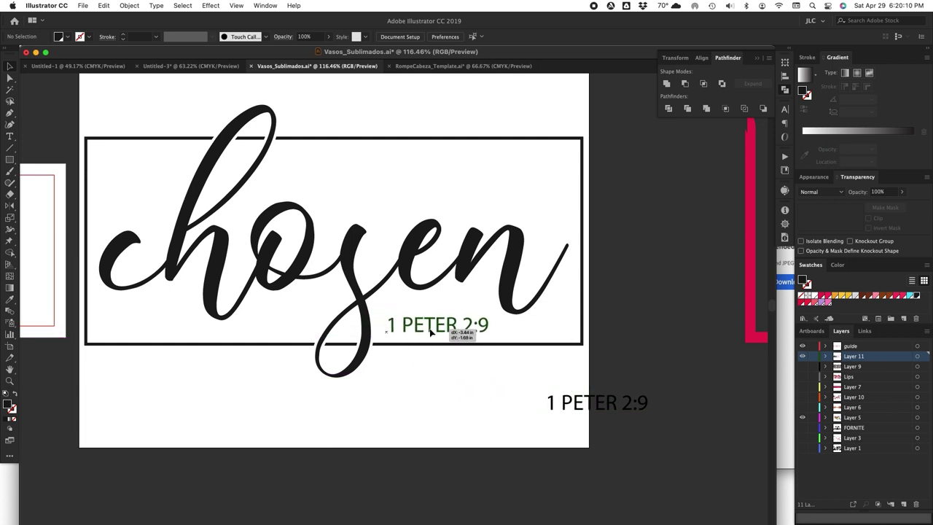
mouse_move(430, 332)
mouse_down()
mouse_move(386, 338)
mouse_move(443, 324)
mouse_up()
click(464, 391)
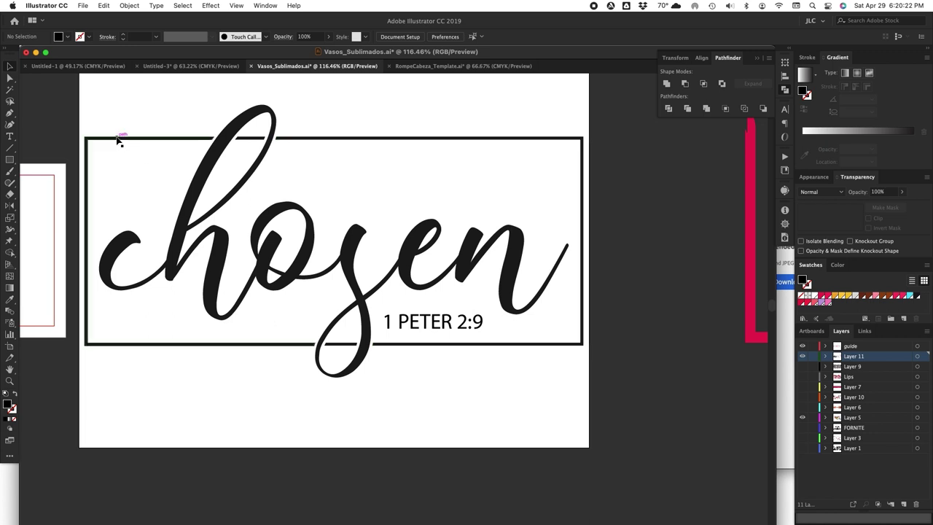
Group the frame, lettering and verse, and delete the stray thin line along the frame's upper edge
mouse_move(89, 131)
mouse_down()
mouse_move(562, 354)
mouse_move(600, 358)
mouse_move(612, 381)
mouse_move(212, 215)
mouse_move(84, 126)
mouse_up()
key(super+g)
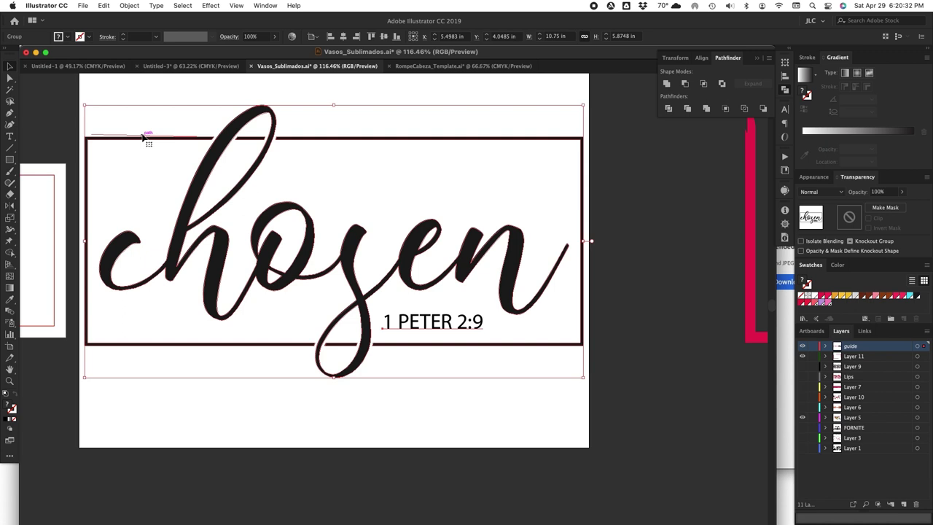
double_click(144, 137)
drag(125, 136, 178, 198)
key(Delete)
double_click(69, 113)
Scale the grouped chosen design to a width of 10.5 in
click(540, 39)
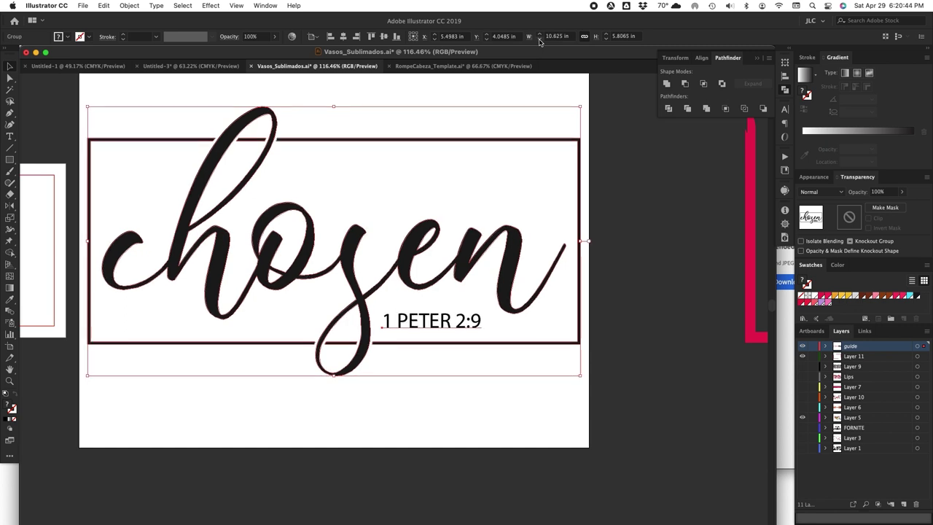
click(539, 39)
click(540, 39)
click(539, 39)
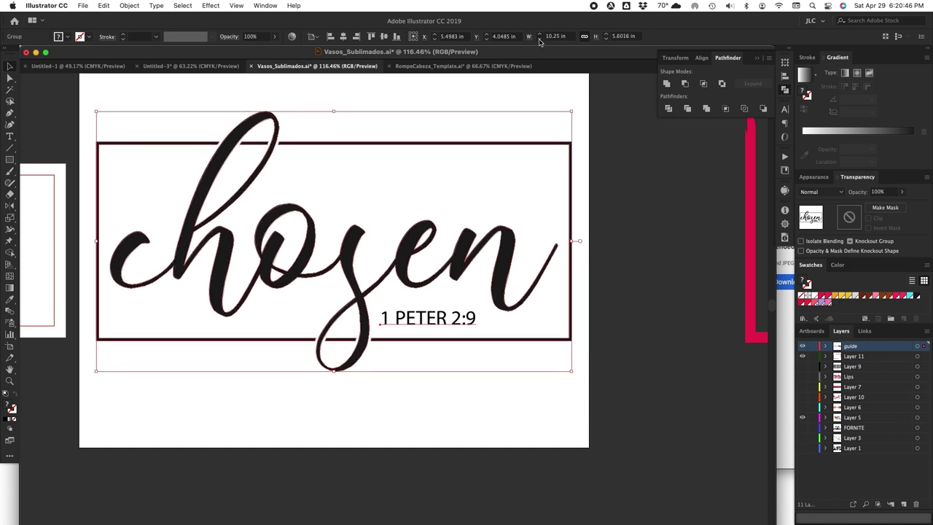
click(539, 40)
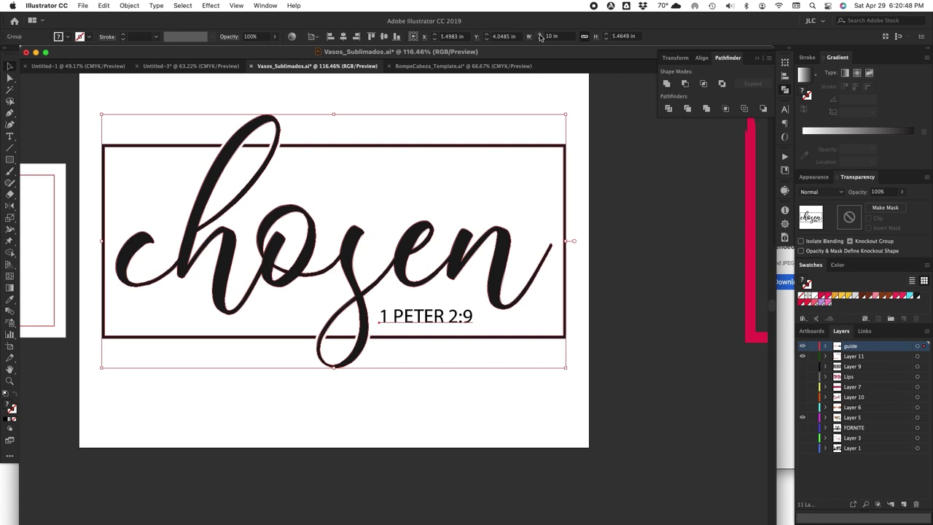
click(541, 35)
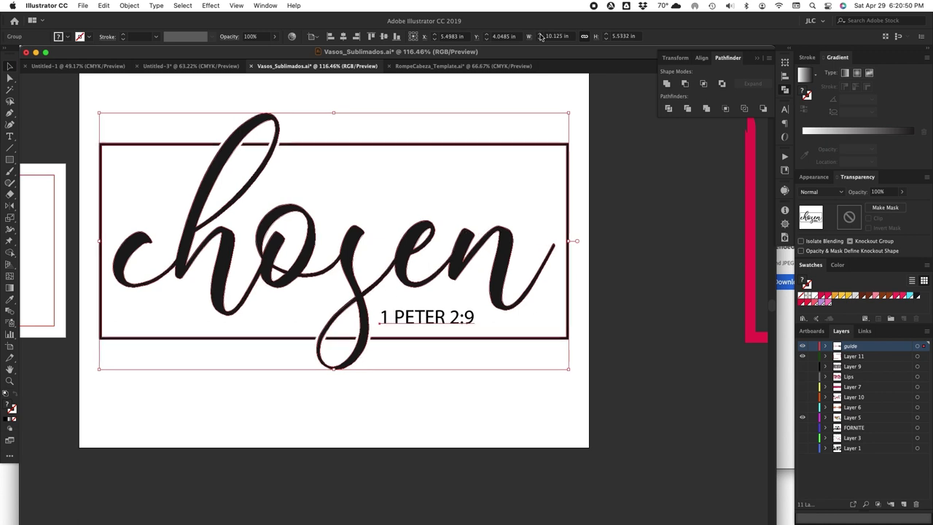
click(541, 35)
click(541, 35)
click(540, 35)
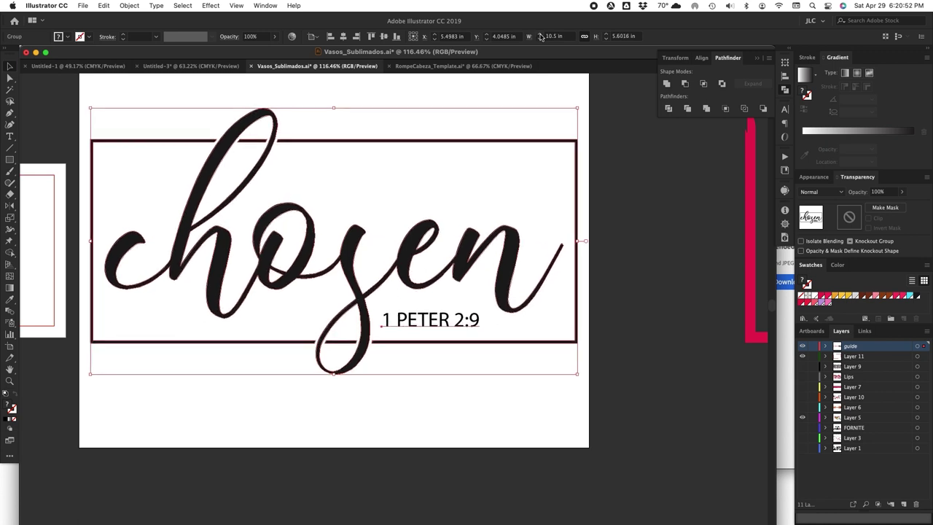
click(641, 176)
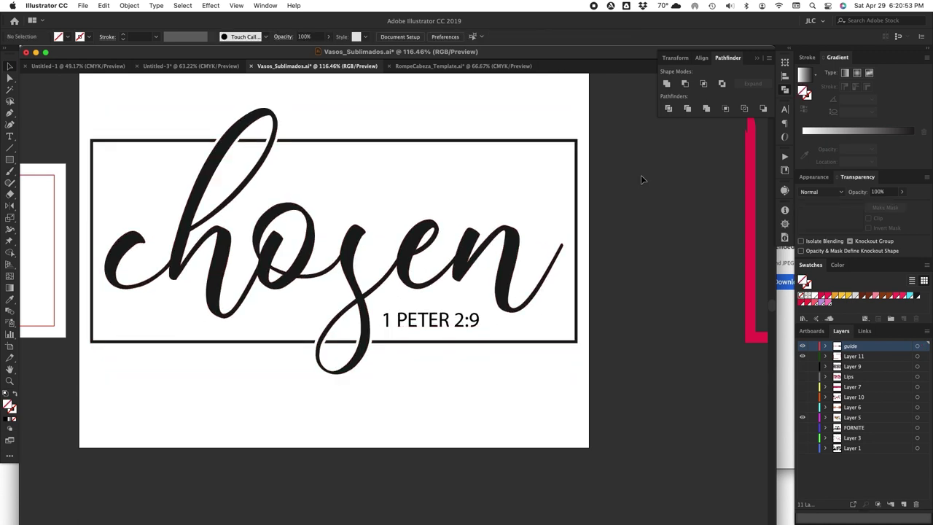
Fill the grouped frame, lettering and verse with solid black at 100% K
click(348, 262)
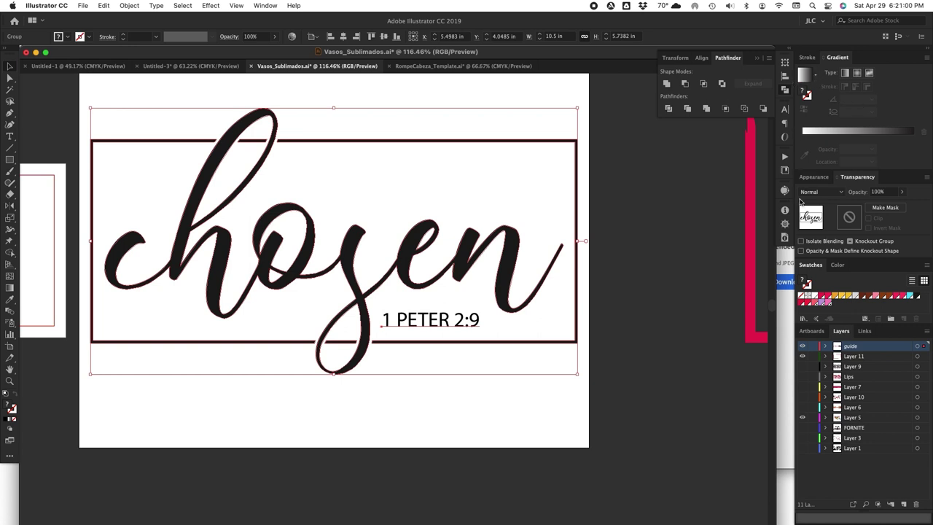
click(840, 266)
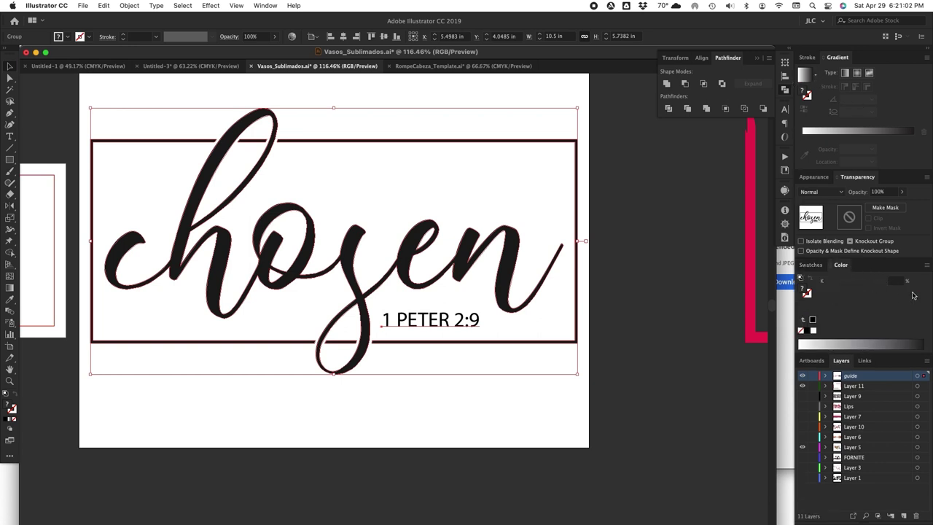
click(813, 320)
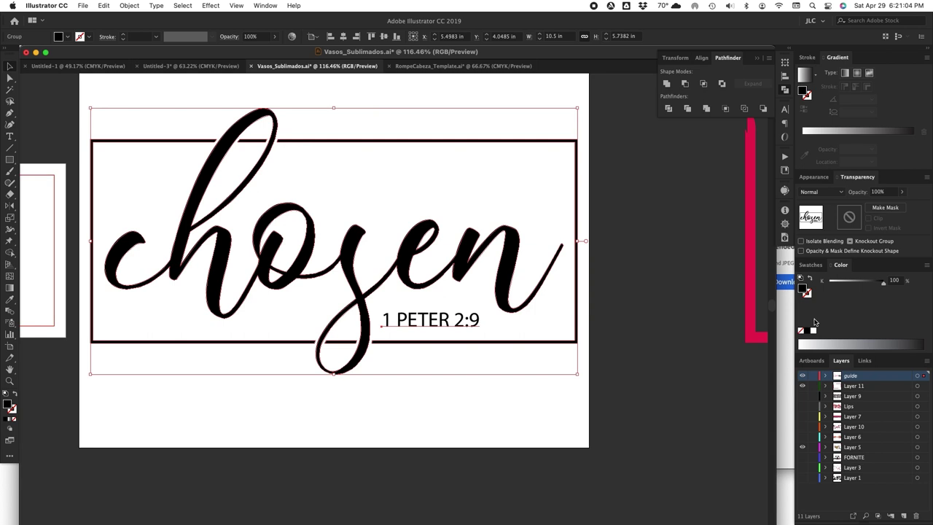
click(701, 338)
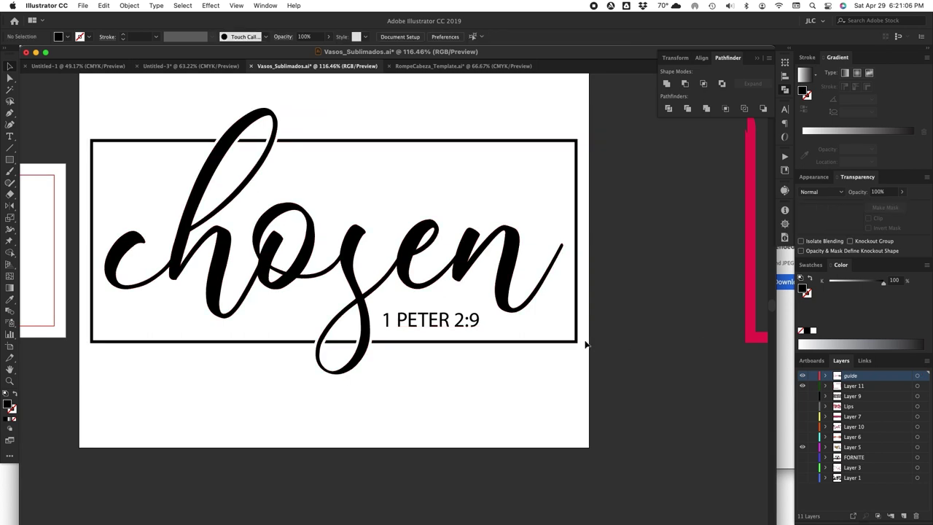
drag(503, 368, 314, 310)
click(480, 383)
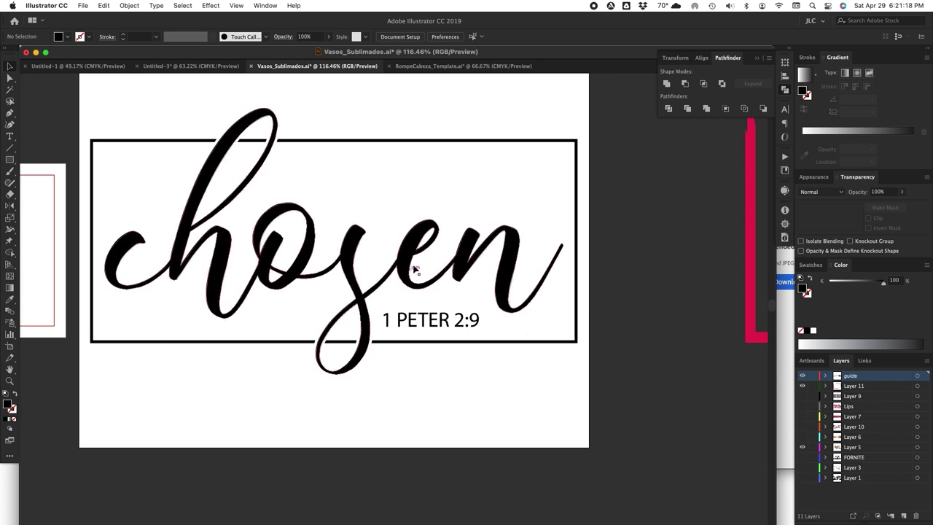
Check the print settings and preview for artboard 3 on borderless US Letter
scroll(414, 266, down, 1)
click(85, 5)
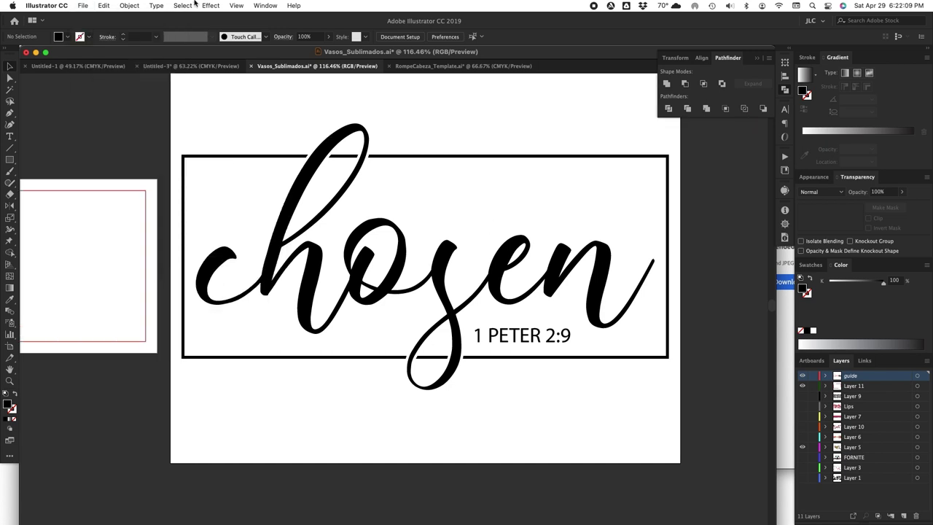
click(85, 9)
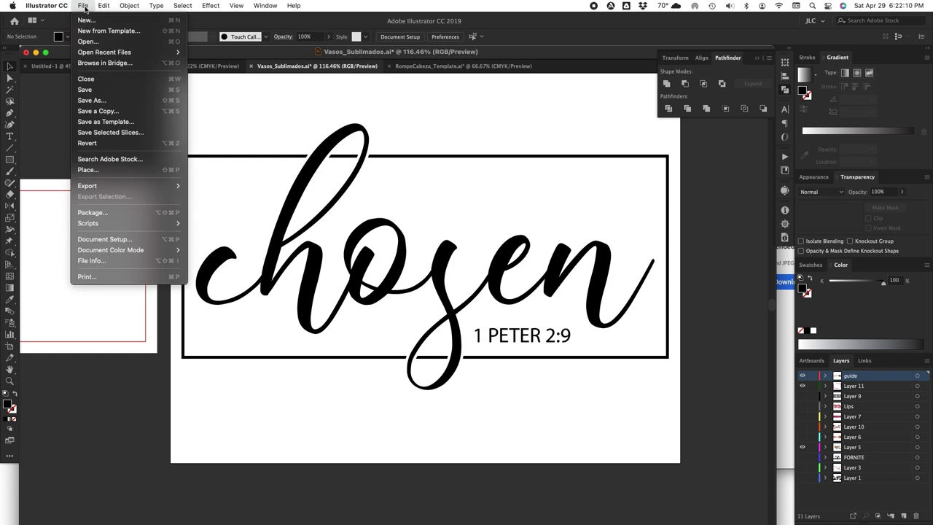
click(97, 276)
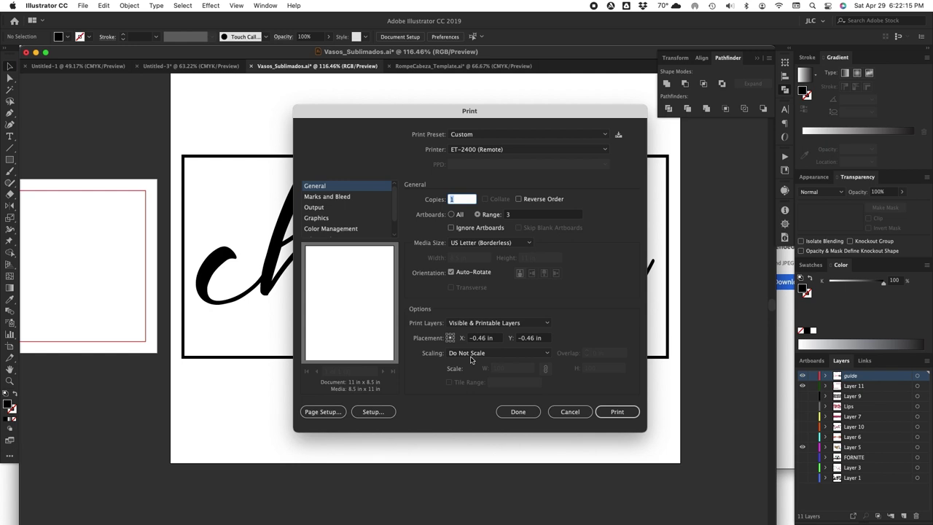
click(559, 409)
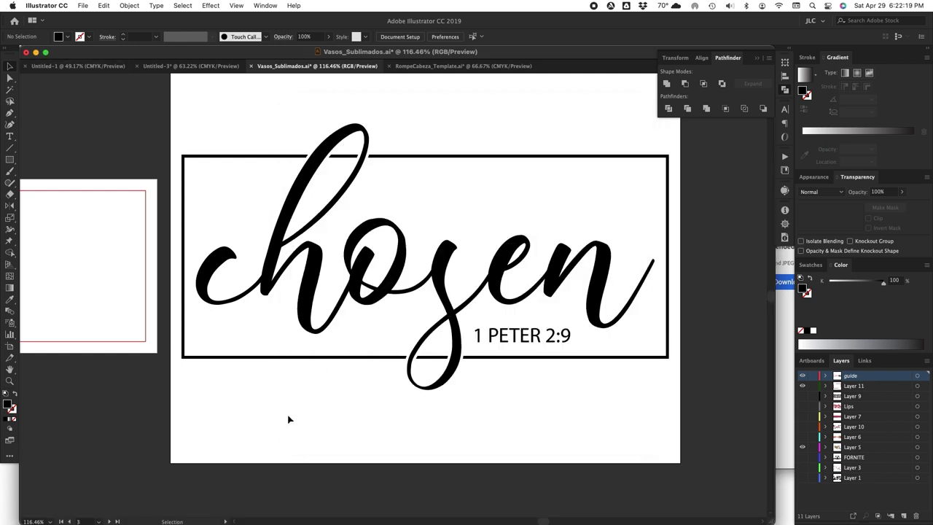
key(a)
key(super+p)
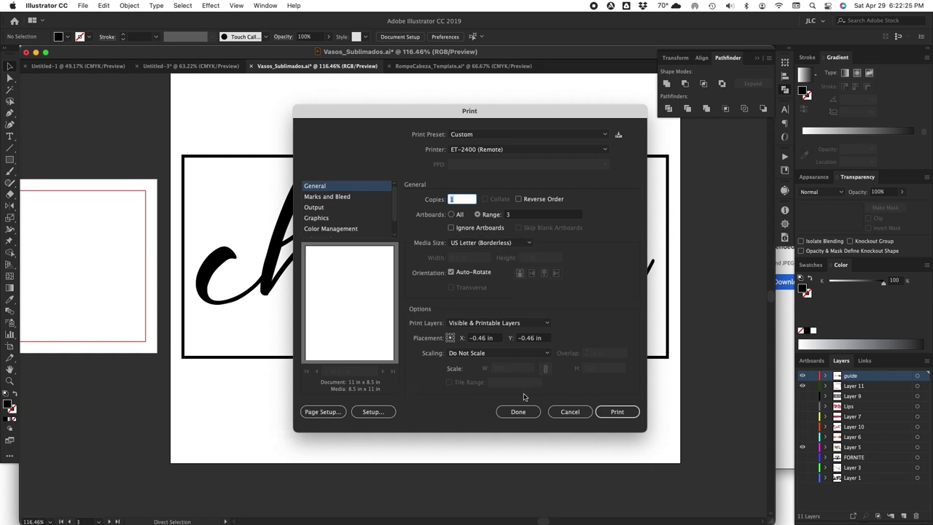
click(612, 413)
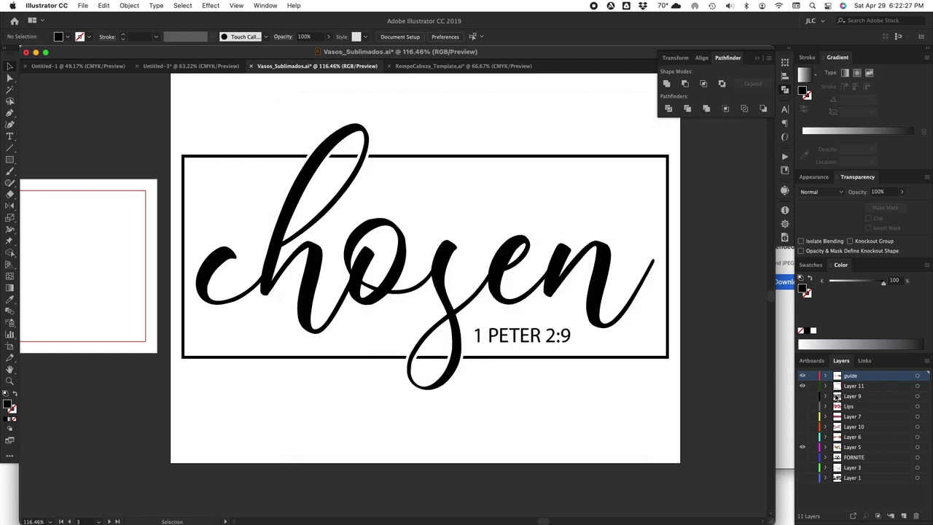
Check that Layer 11 is set to print, and hide Layer 5
double_click(882, 385)
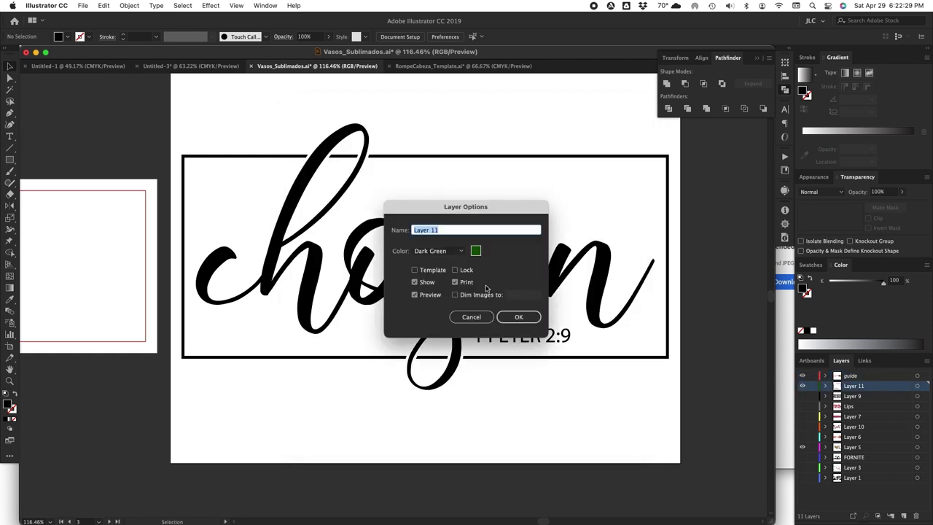
click(514, 319)
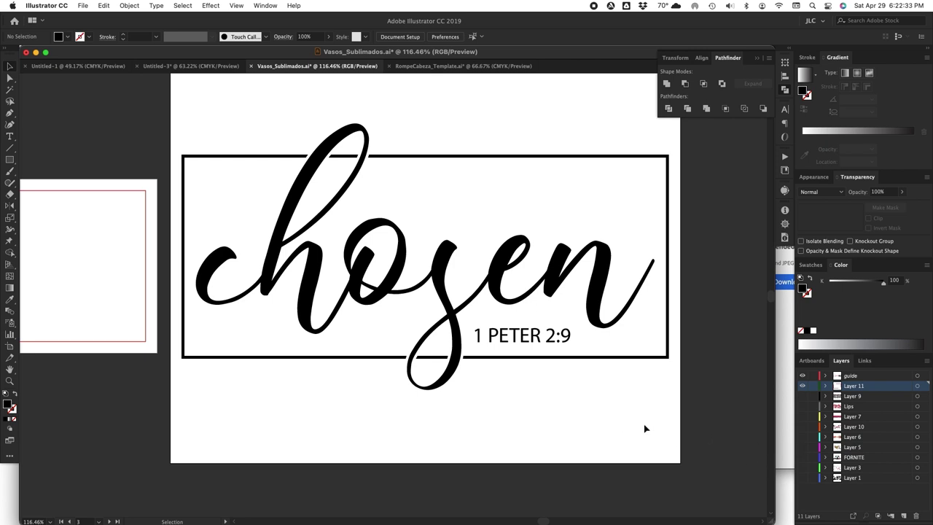
Preview the print output with the artboard range set to 4, and cancel without printing
key(super+minus)
key(super+minus)
key(super+minus)
key(super+minus)
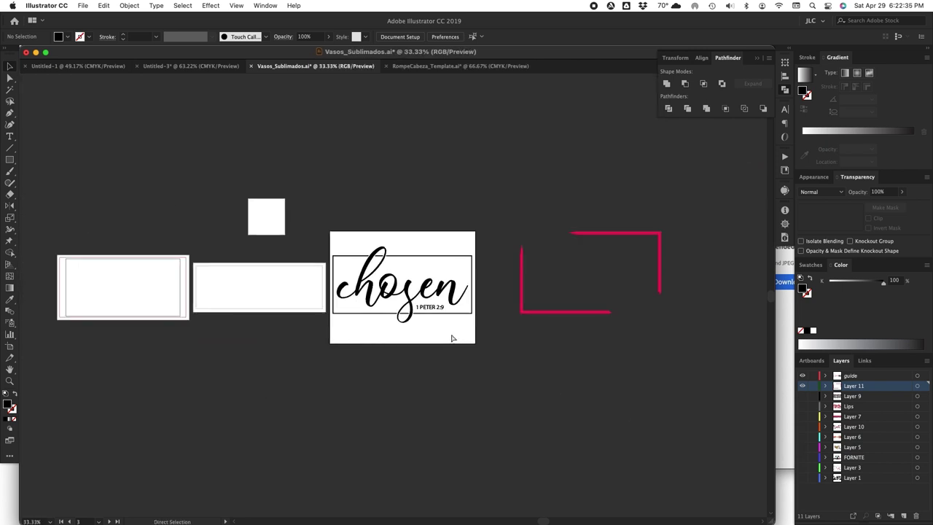
key(super+p)
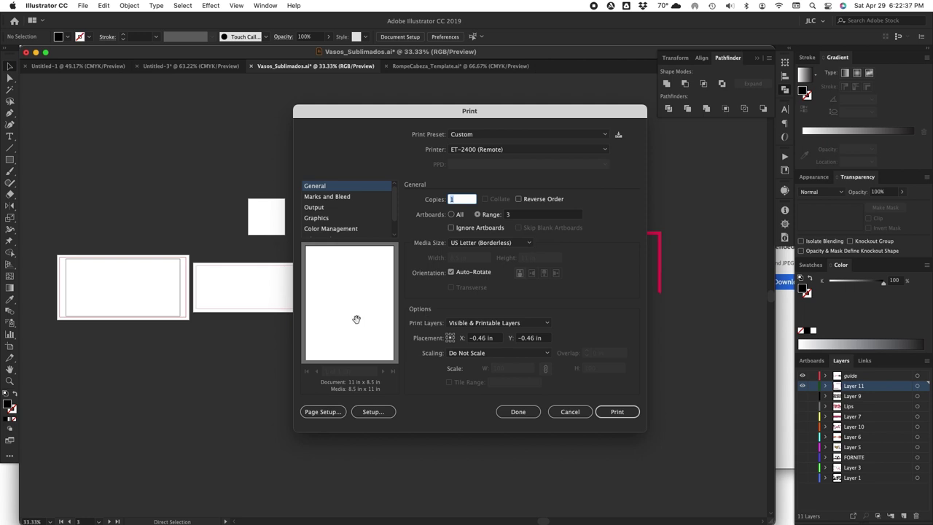
click(485, 216)
click(493, 215)
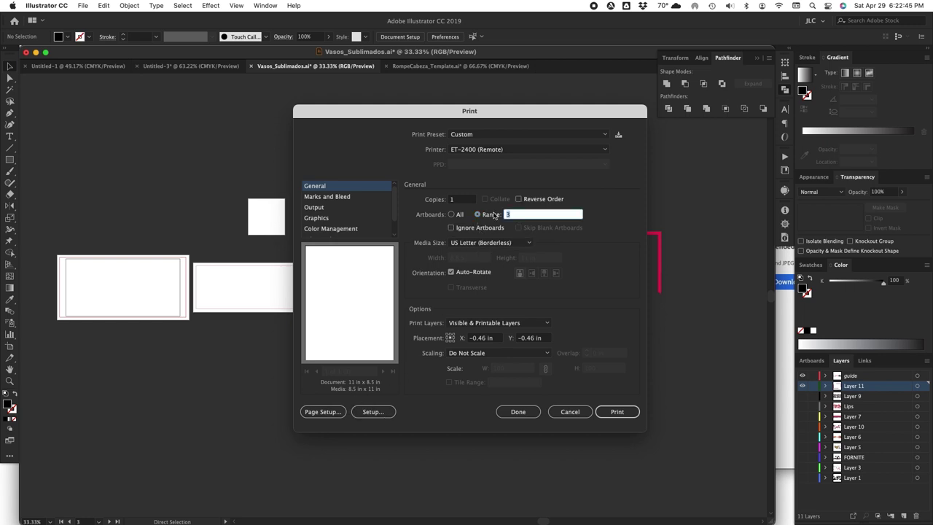
text(4)
key(Tab)
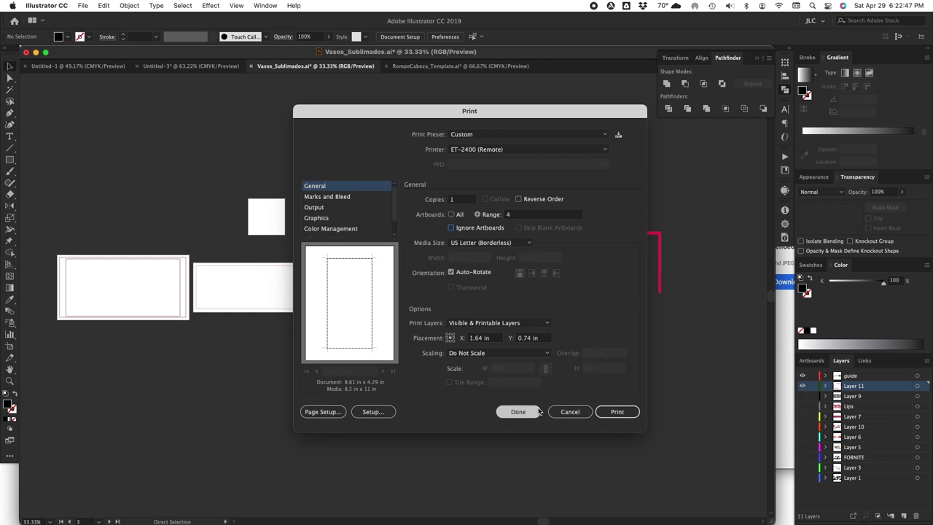
click(570, 412)
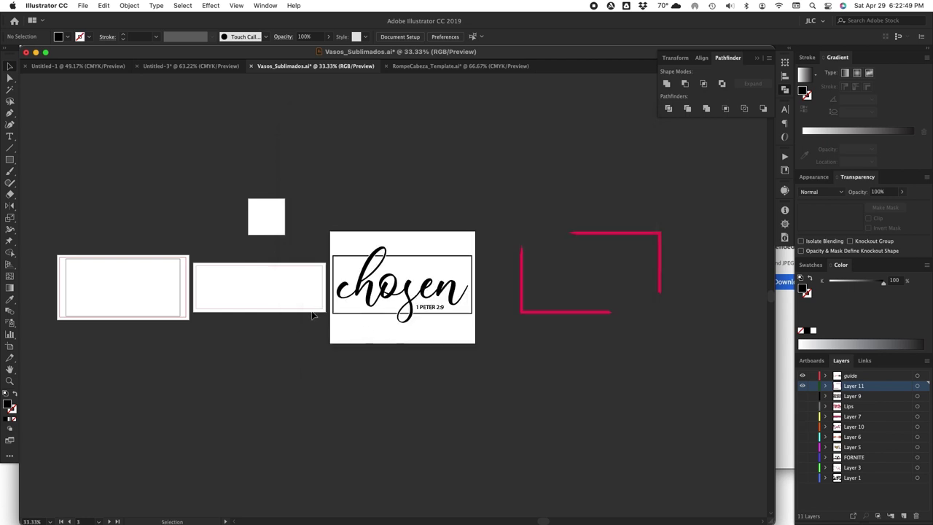
Delete Artboard 5, which overlaps the leftmost artboard
click(144, 282)
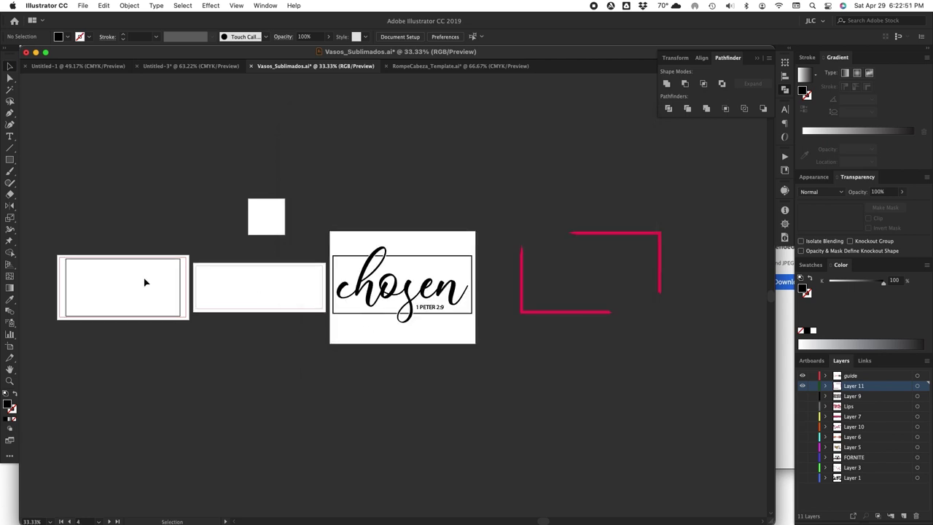
click(811, 360)
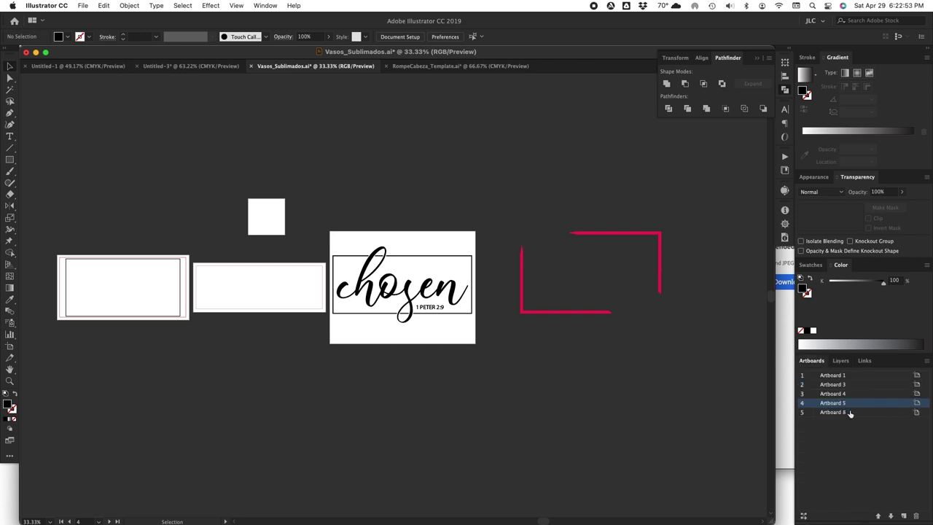
double_click(847, 403)
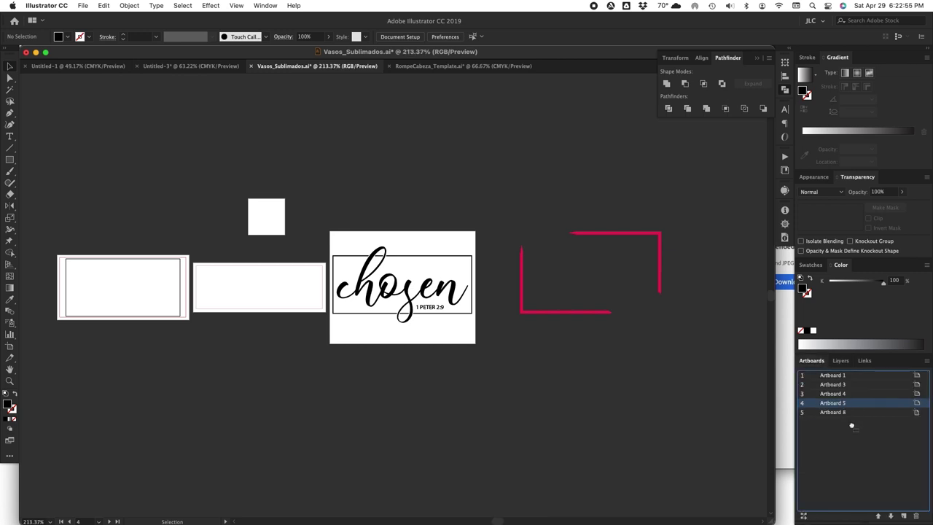
click(916, 515)
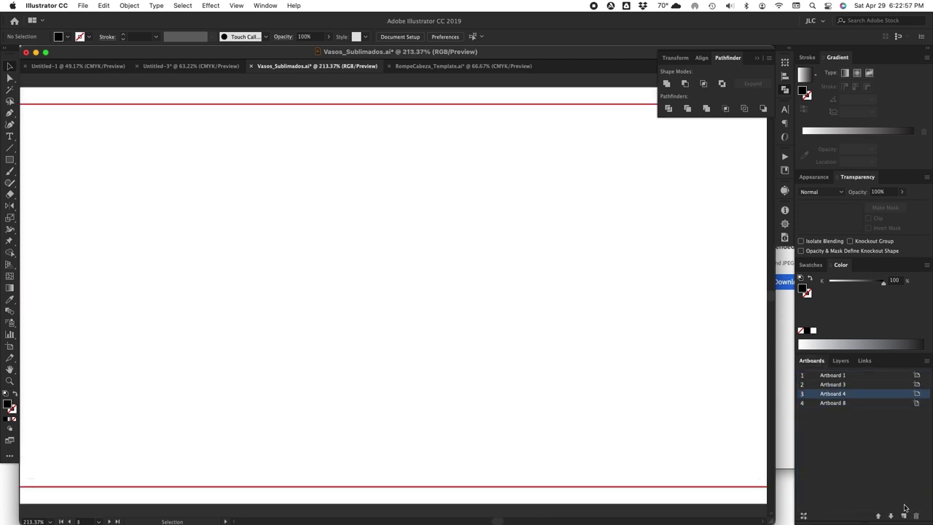
Examine how the remaining artboards are arranged around the "chosen" artwork
key(super+minus)
key(super+minus)
key(super+minus)
key(super+minus)
key(super+minus)
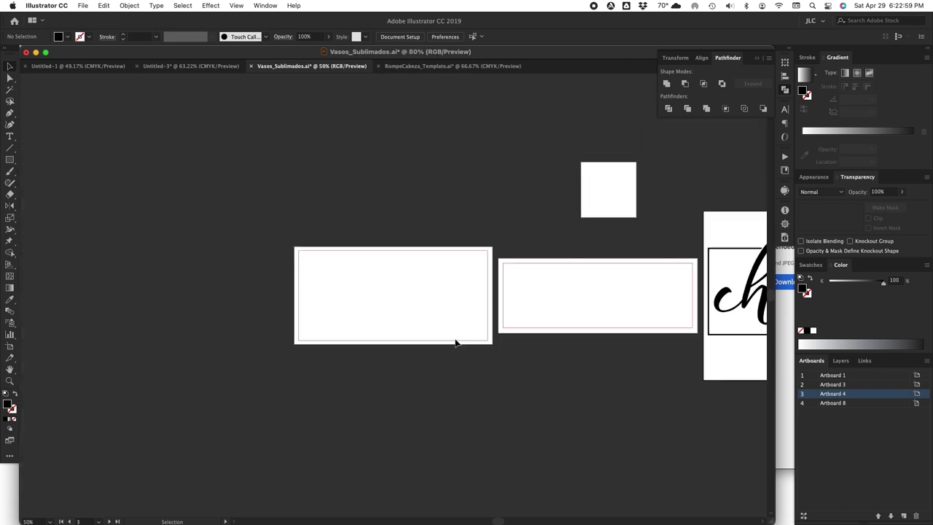
click(523, 299)
drag(595, 319, 345, 329)
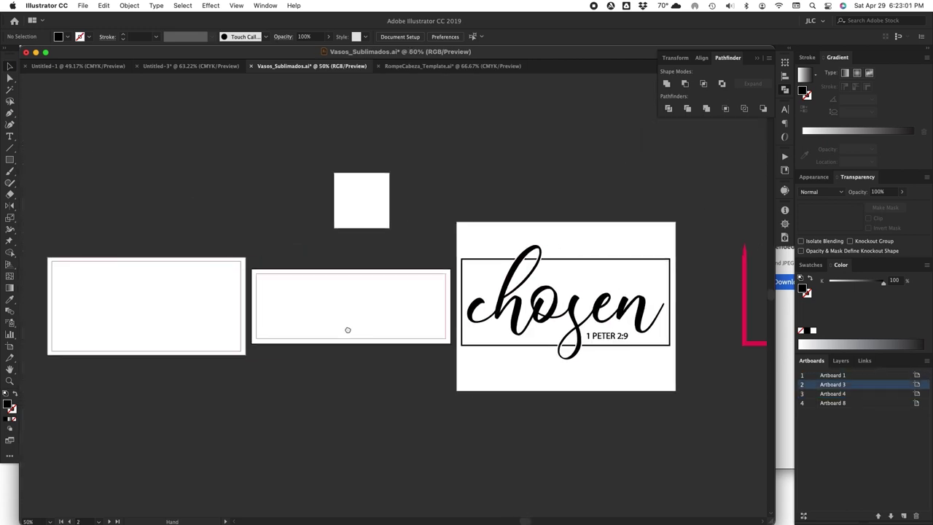
click(589, 240)
drag(603, 251, 468, 245)
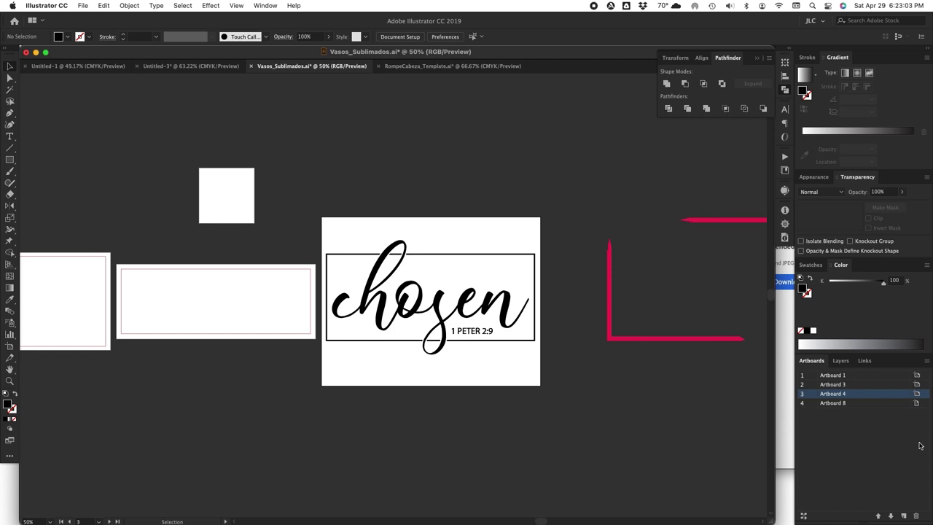
Locate Artboard 8 and check its position among the other artboards and the guide shapes
double_click(863, 405)
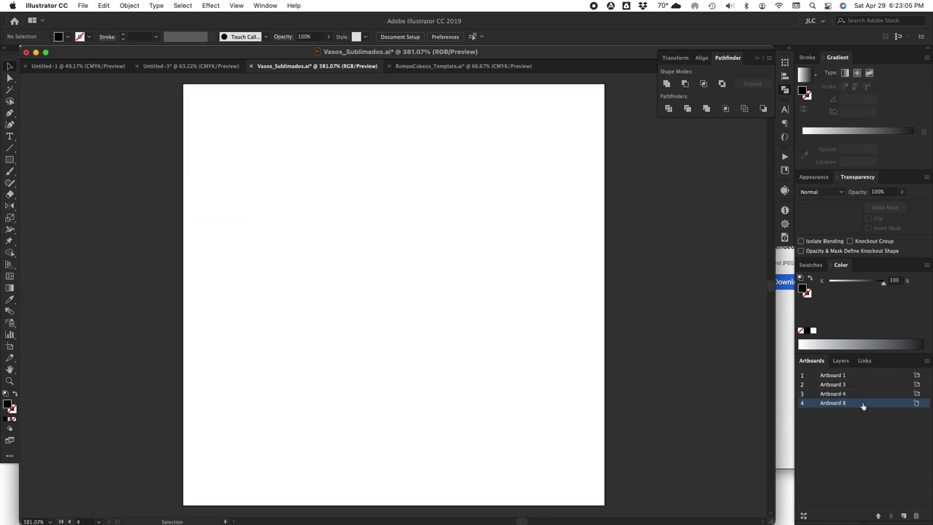
key(super+minus)
key(super+minus)
key(super+minus)
key(super+minus)
key(super+minus)
key(super+minus)
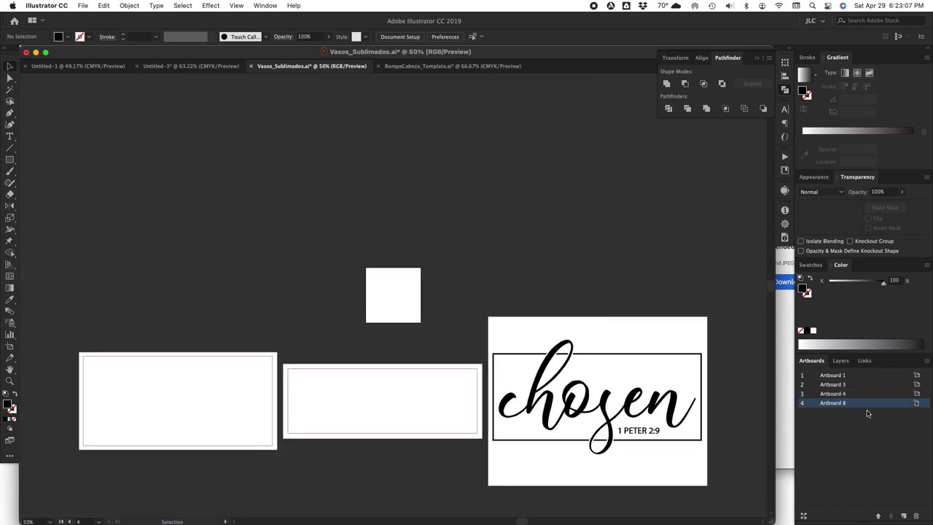
key(super+minus)
key(super+minus)
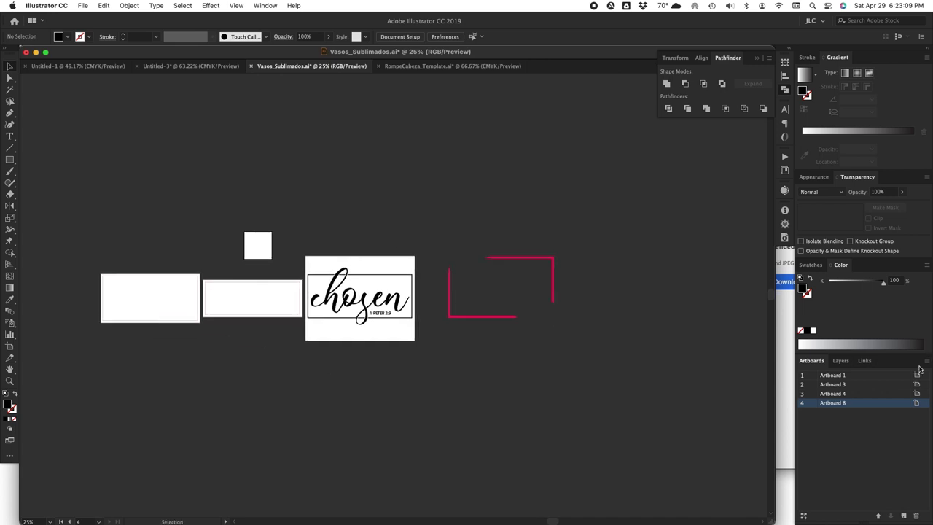
Check Layer 11's contents by toggling its visibility, and move the "chosen" artwork group from the guide layer to Layer 11
click(864, 361)
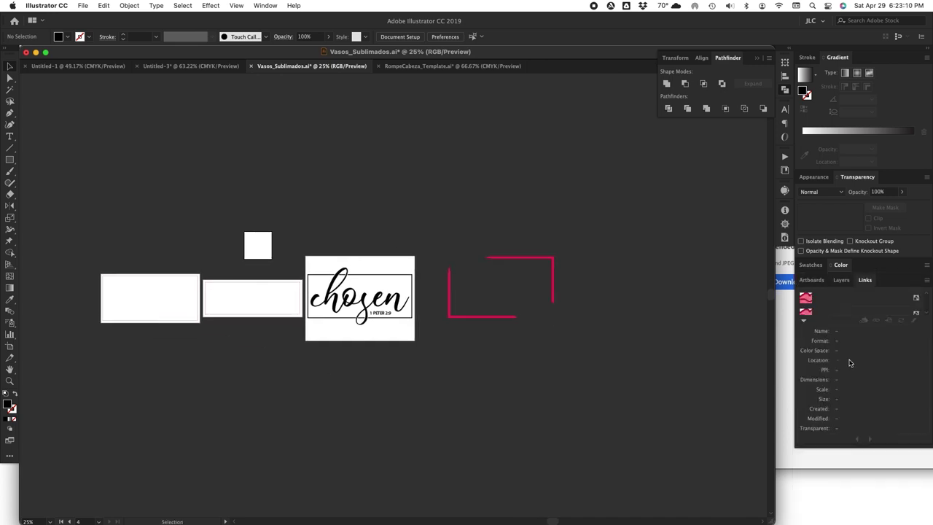
click(839, 281)
click(842, 265)
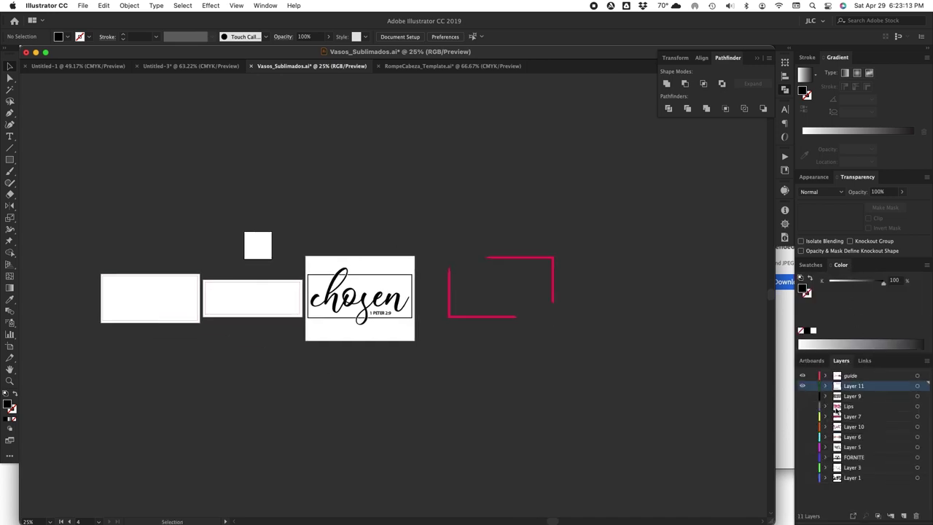
click(803, 386)
click(802, 386)
drag(319, 236, 410, 345)
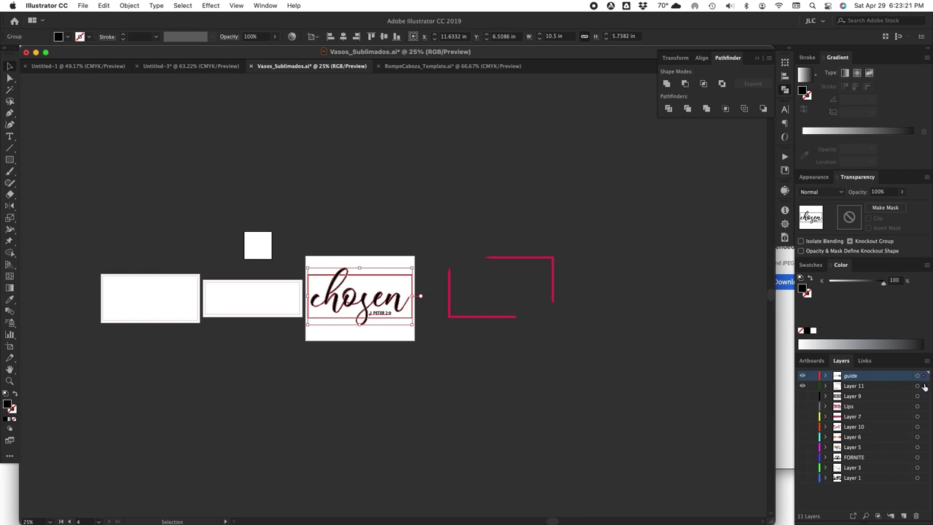
drag(924, 387, 924, 389)
click(370, 354)
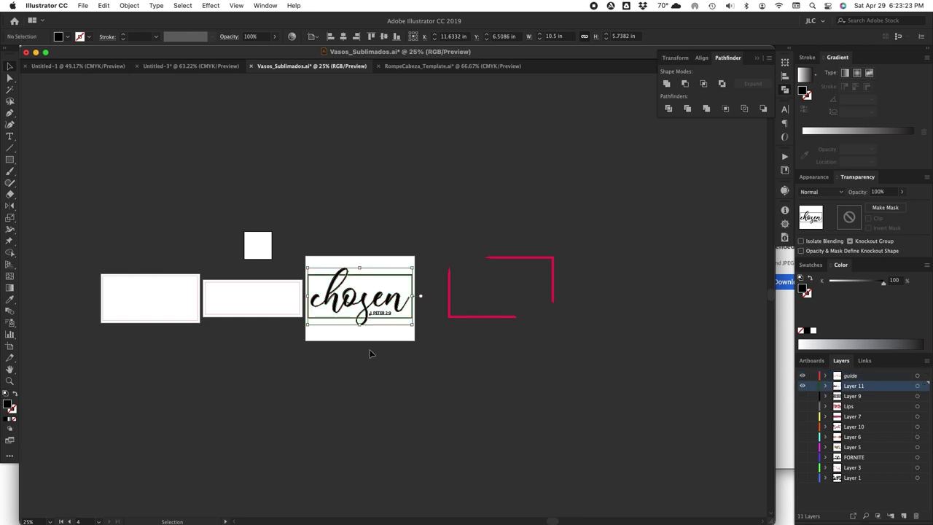
Review the print output settings and print artboard 3 on the ET-2400 with borderless US Letter media and no scaling
key(super+p)
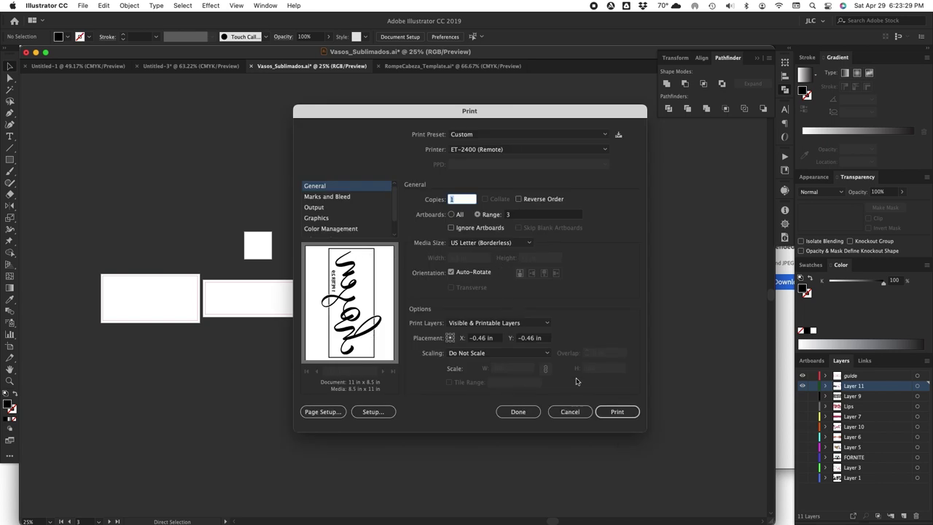
click(328, 208)
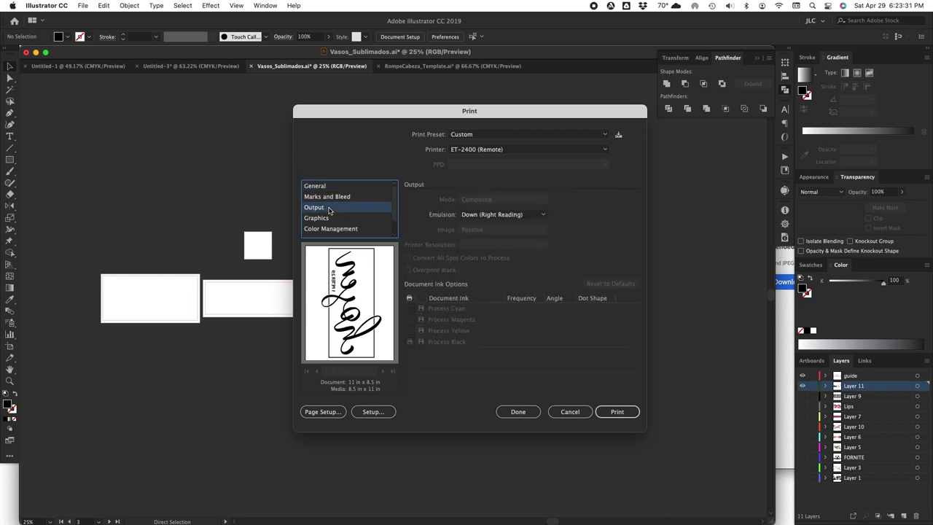
click(617, 411)
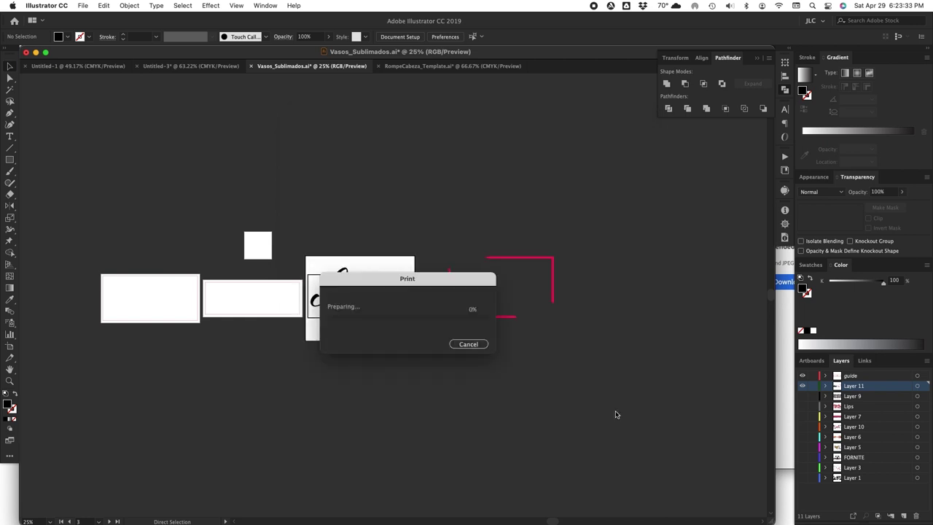